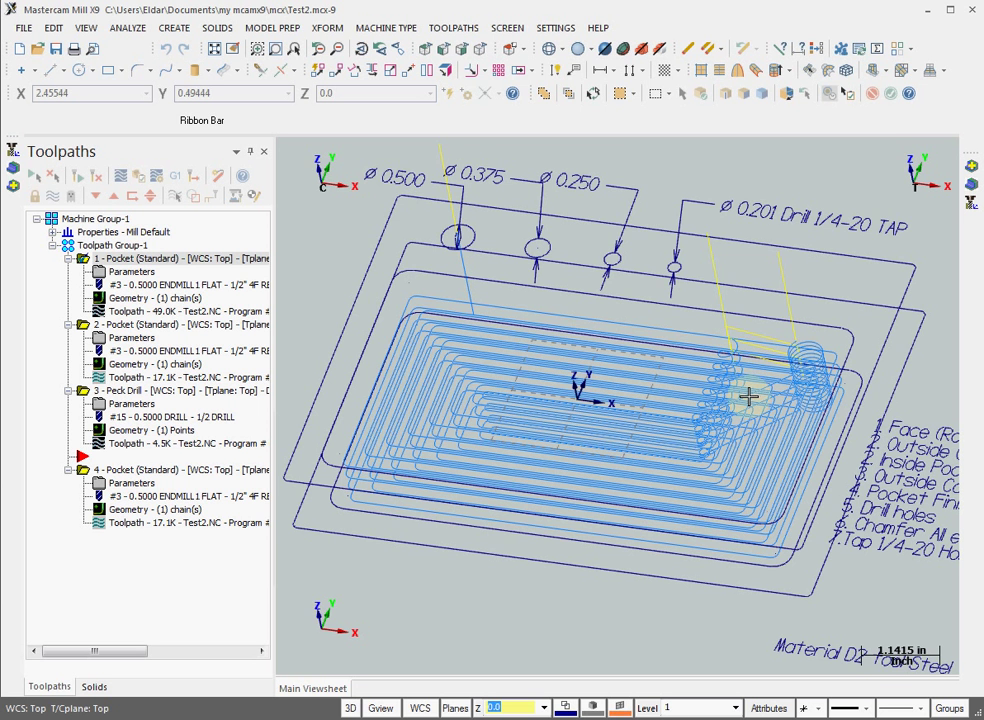
- Send the pocket toolpath's parameters to HSMAdvisor and accept adding its 1/2-inch endmill as a new tool
{"action": "mouse_move", "coordinate": [747, 395]}
{"action": "middle_mouse_down"}
{"action": "mouse_move", "coordinate": [753, 362]}
{"action": "mouse_move", "coordinate": [771, 345]}
{"action": "middle_mouse_up"}
{"action": "scroll", "coordinate": [790, 350], "scroll_direction": "up", "scroll_amount": 2}
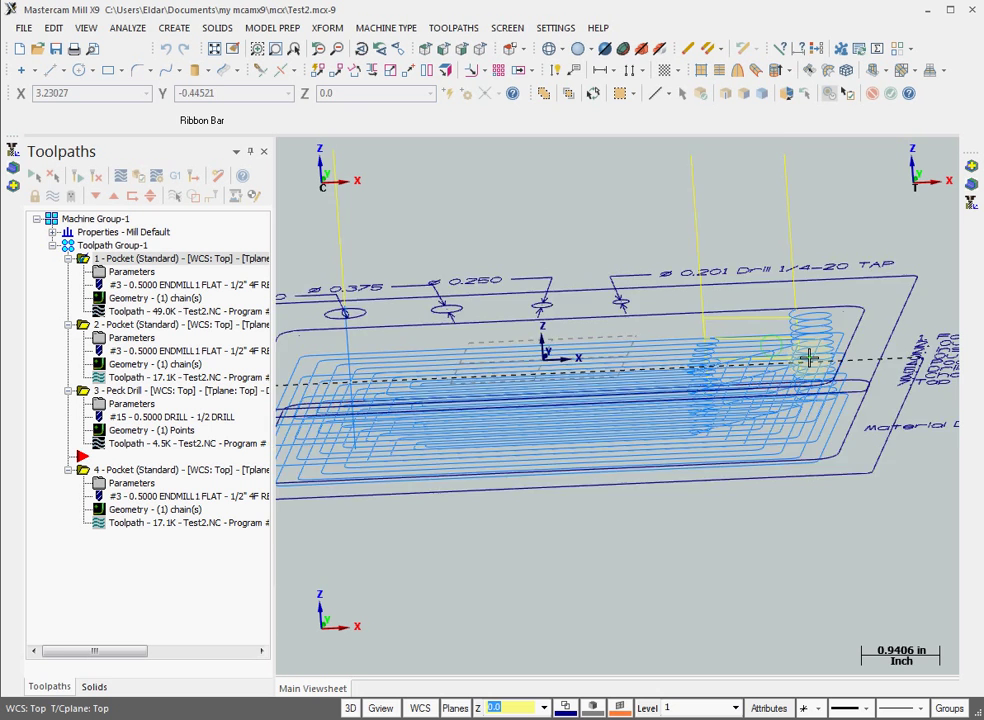
{"action": "scroll", "coordinate": [800, 350], "scroll_direction": "up", "scroll_amount": 2}
{"action": "scroll", "coordinate": [778, 337], "scroll_direction": "up", "scroll_amount": 2}
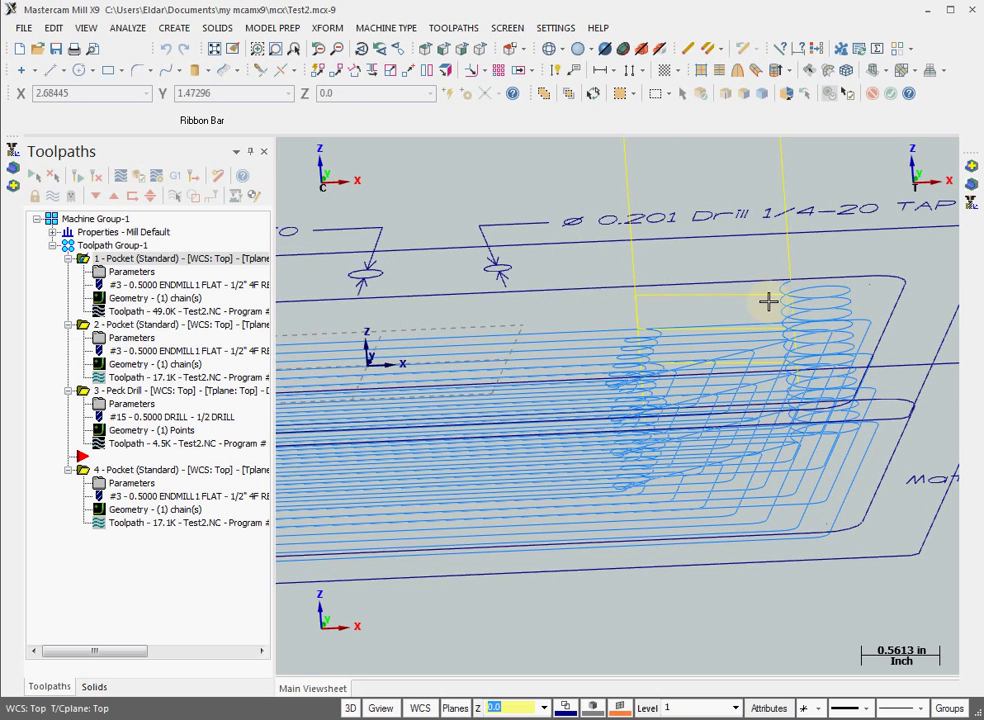
{"action": "mouse_move", "coordinate": [815, 335]}
{"action": "middle_mouse_down"}
{"action": "mouse_move", "coordinate": [775, 362]}
{"action": "mouse_move", "coordinate": [782, 428]}
{"action": "mouse_move", "coordinate": [730, 451]}
{"action": "middle_mouse_up"}
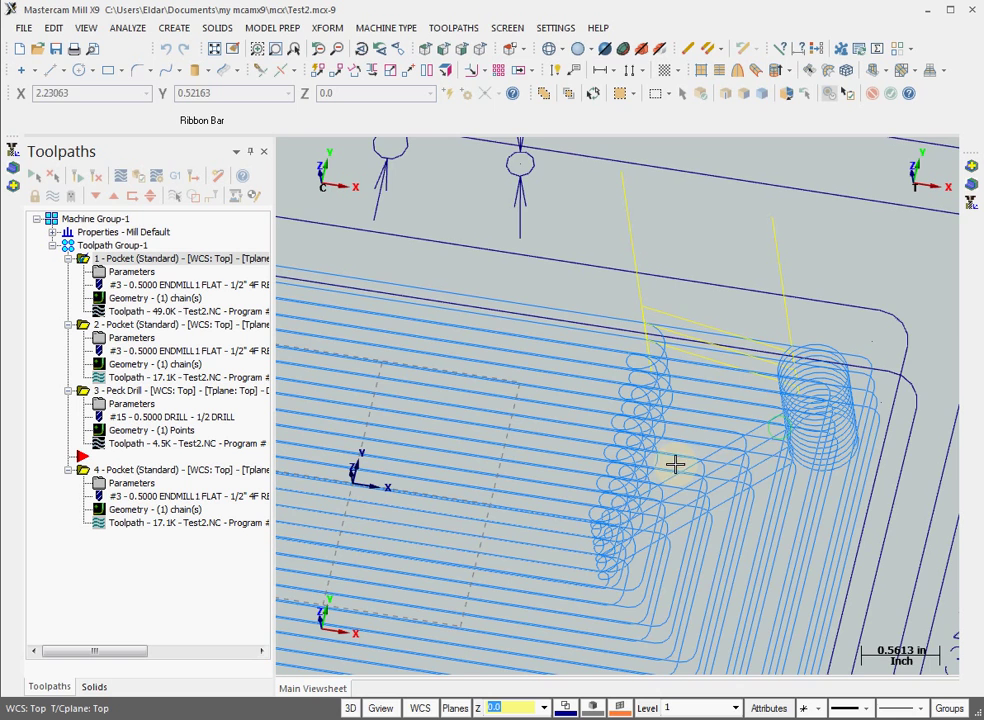
{"action": "scroll", "coordinate": [663, 235], "scroll_direction": "down", "scroll_amount": 2}
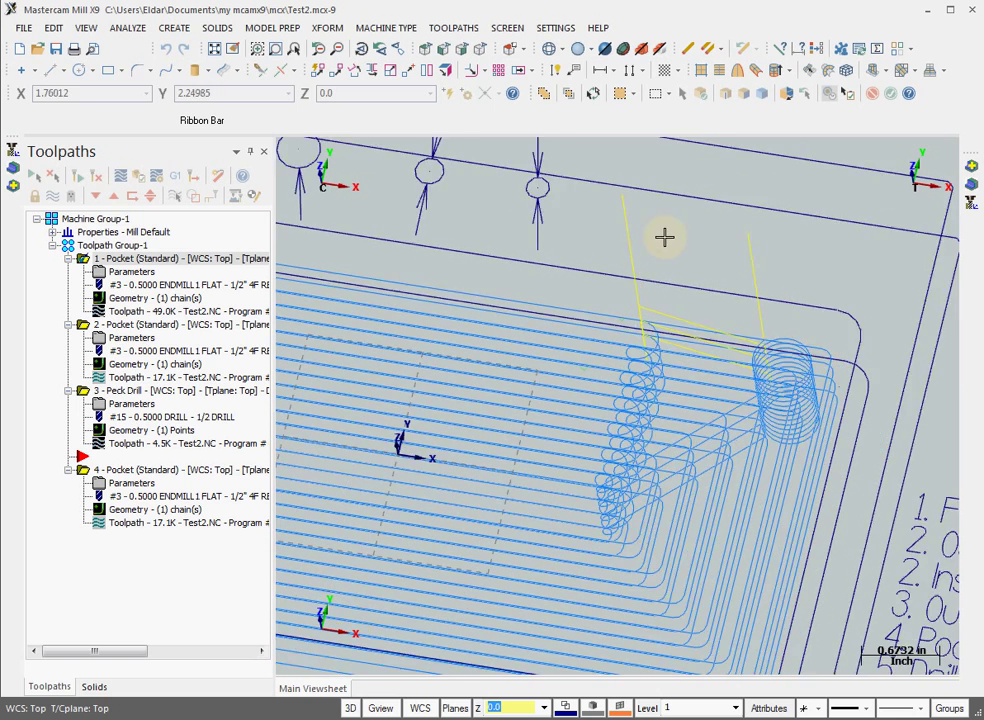
{"action": "scroll", "coordinate": [861, 246], "scroll_direction": "down", "scroll_amount": 1}
{"action": "scroll", "coordinate": [758, 318], "scroll_direction": "down", "scroll_amount": 1}
{"action": "scroll", "coordinate": [661, 369], "scroll_direction": "down", "scroll_amount": 1}
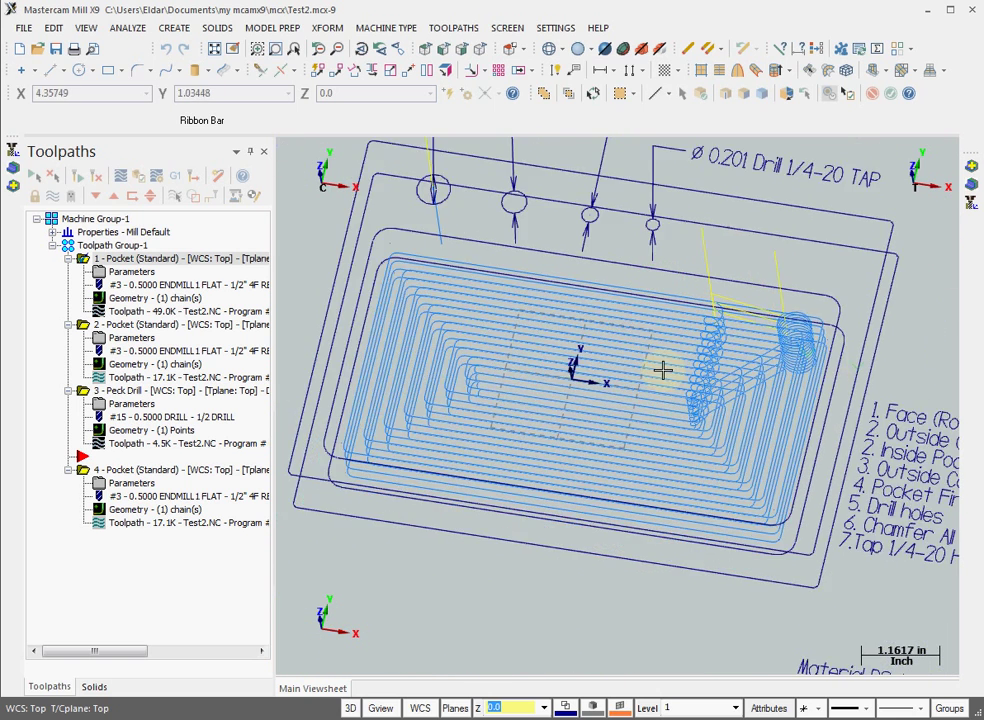
{"action": "scroll", "coordinate": [571, 303], "scroll_direction": "up", "scroll_amount": 2}
{"action": "scroll", "coordinate": [758, 397], "scroll_direction": "down", "scroll_amount": 1}
{"action": "scroll", "coordinate": [783, 403], "scroll_direction": "down", "scroll_amount": 1}
{"action": "scroll", "coordinate": [597, 356], "scroll_direction": "up", "scroll_amount": 1}
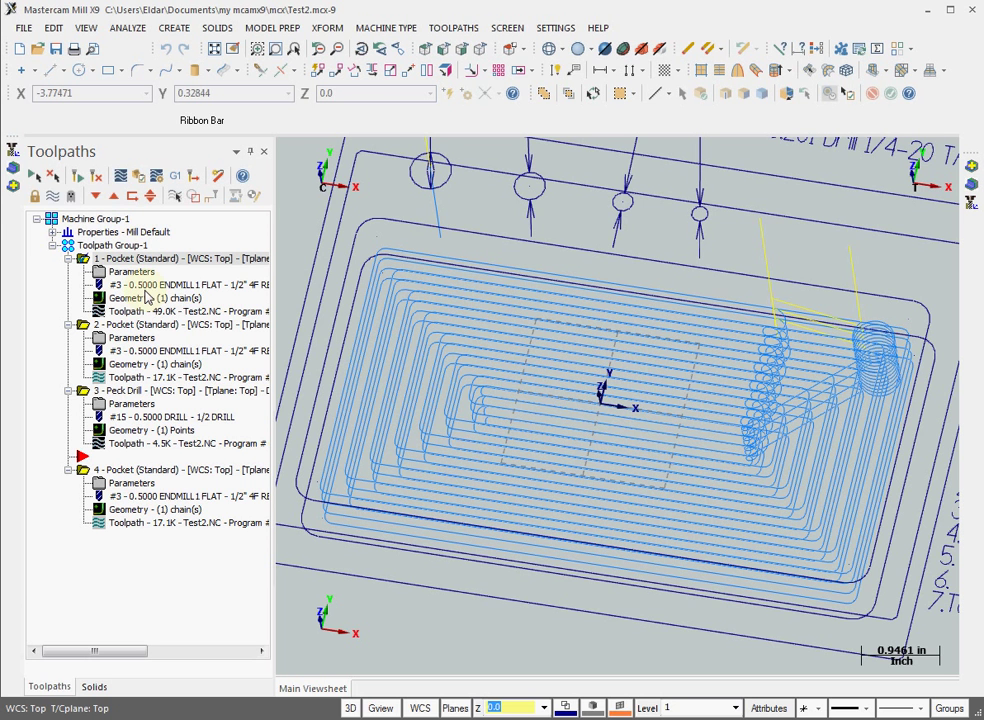
{"action": "left_click", "coordinate": [13, 187]}
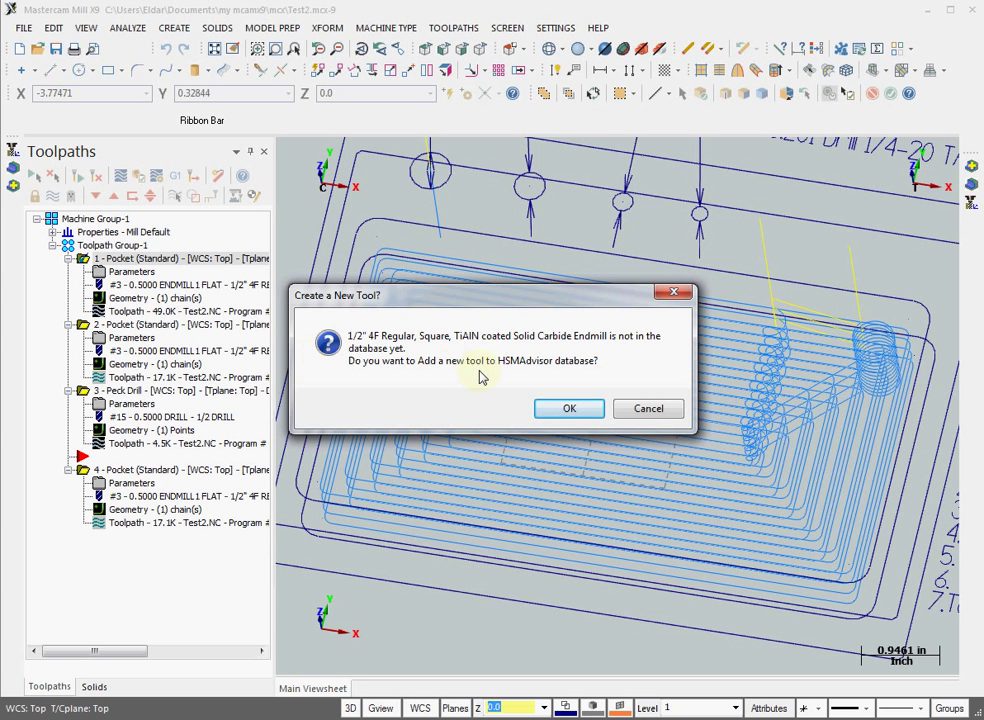
{"action": "left_click", "coordinate": [569, 410]}
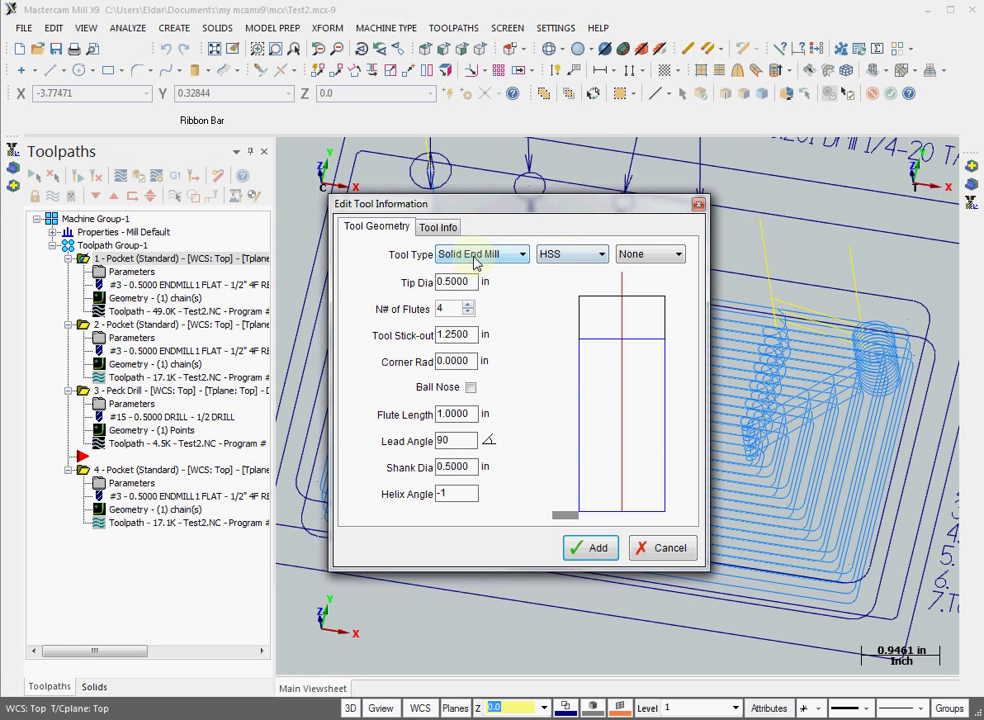
- Set the new HSMAdvisor tool's material to Carbide and its coating to TiAlN
{"action": "left_click", "coordinate": [570, 262]}
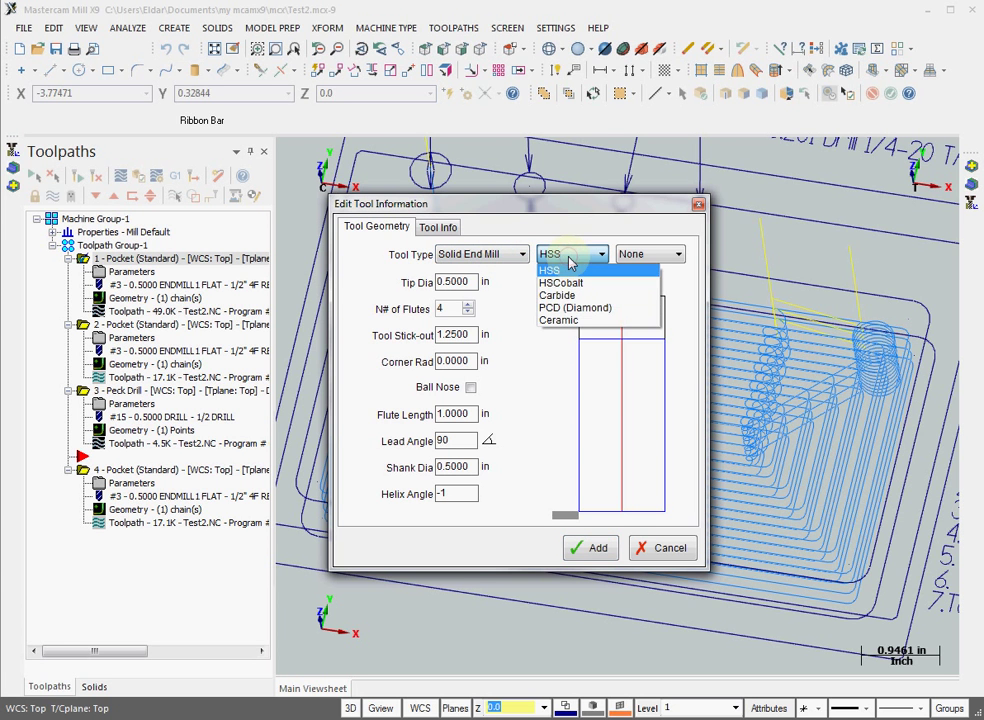
{"action": "left_click", "coordinate": [557, 295]}
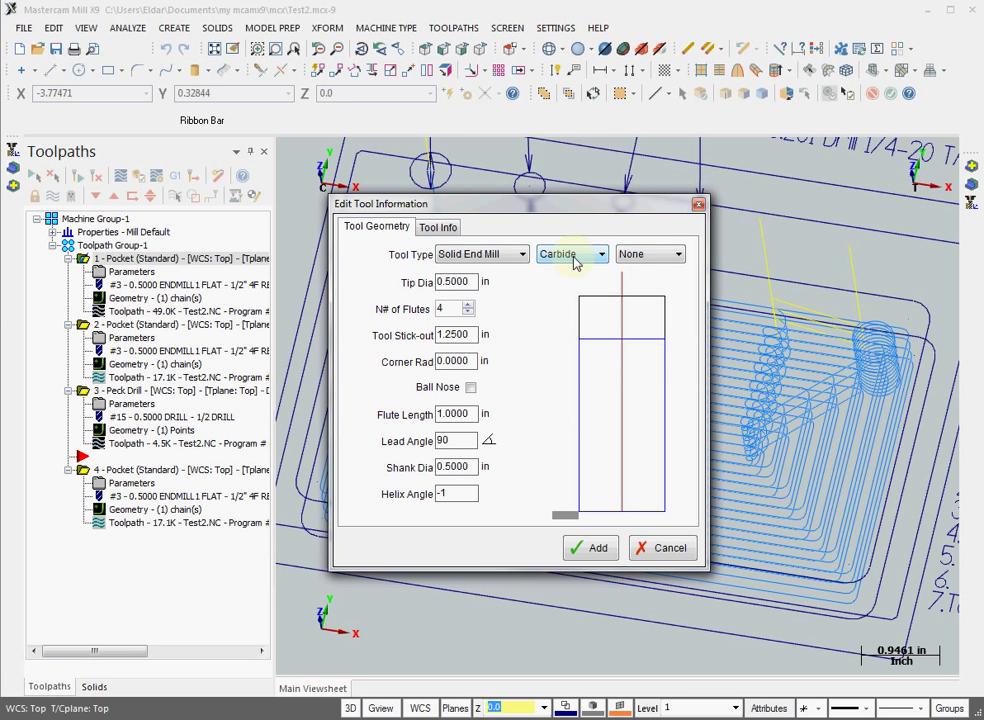
{"action": "left_click", "coordinate": [668, 255]}
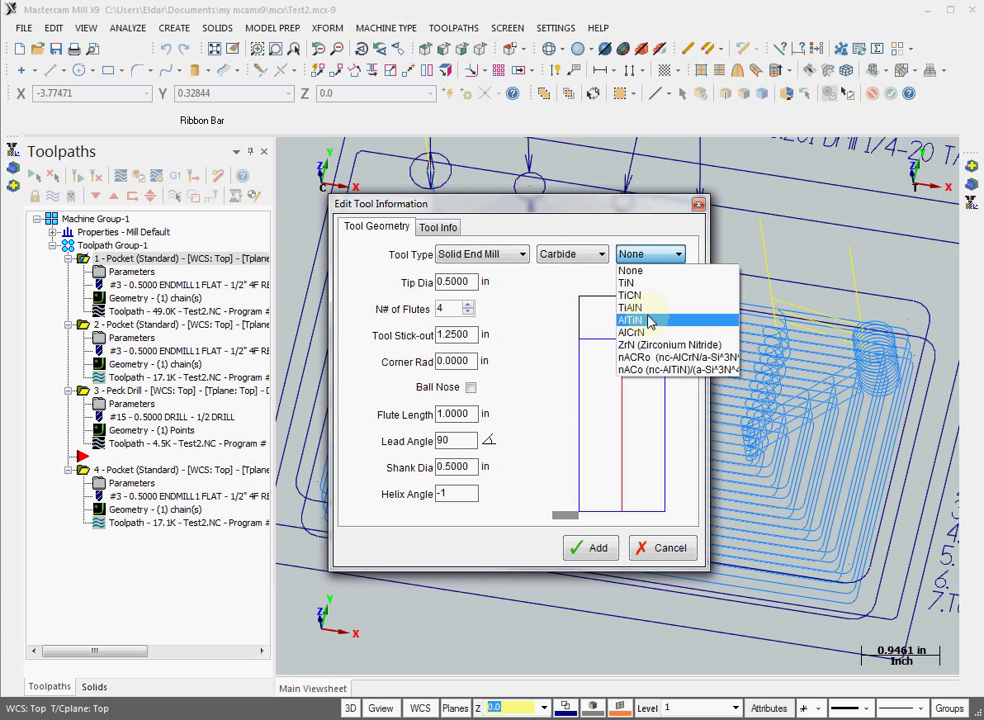
{"action": "left_click", "coordinate": [648, 308]}
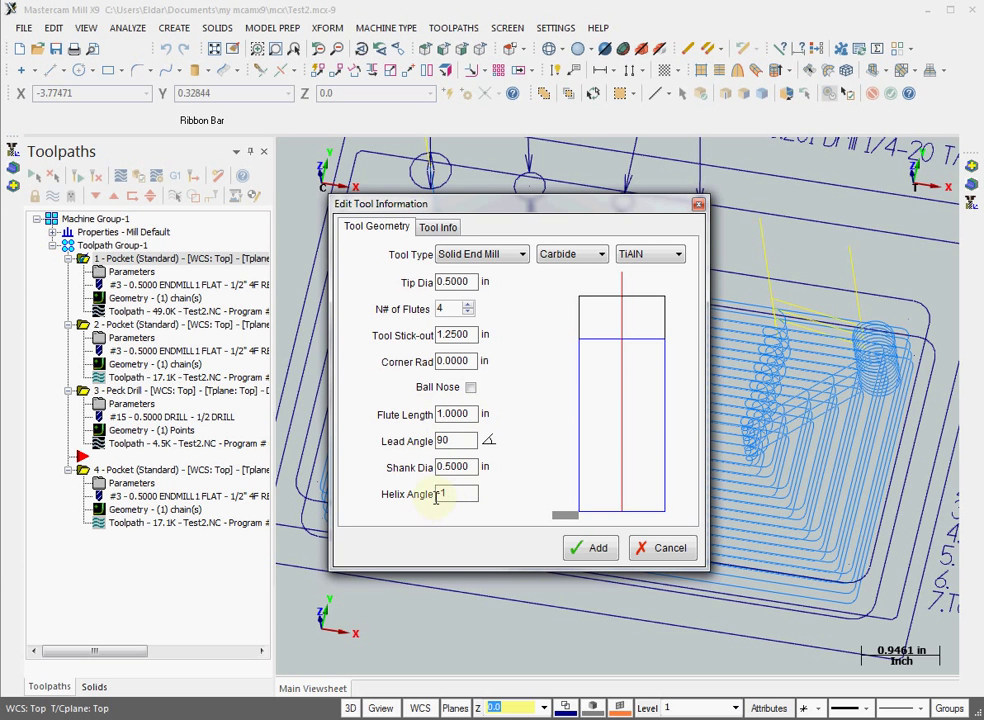
{"action": "left_click", "coordinate": [437, 228]}
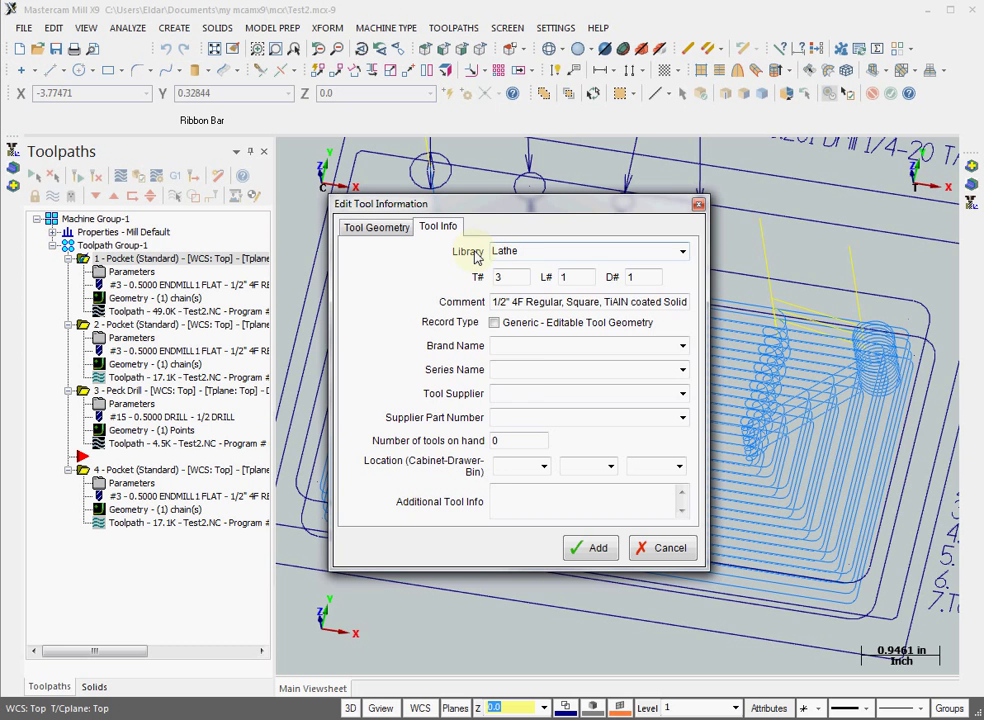
- Set the new tool's library to MasterCAM
{"action": "left_click", "coordinate": [683, 251]}
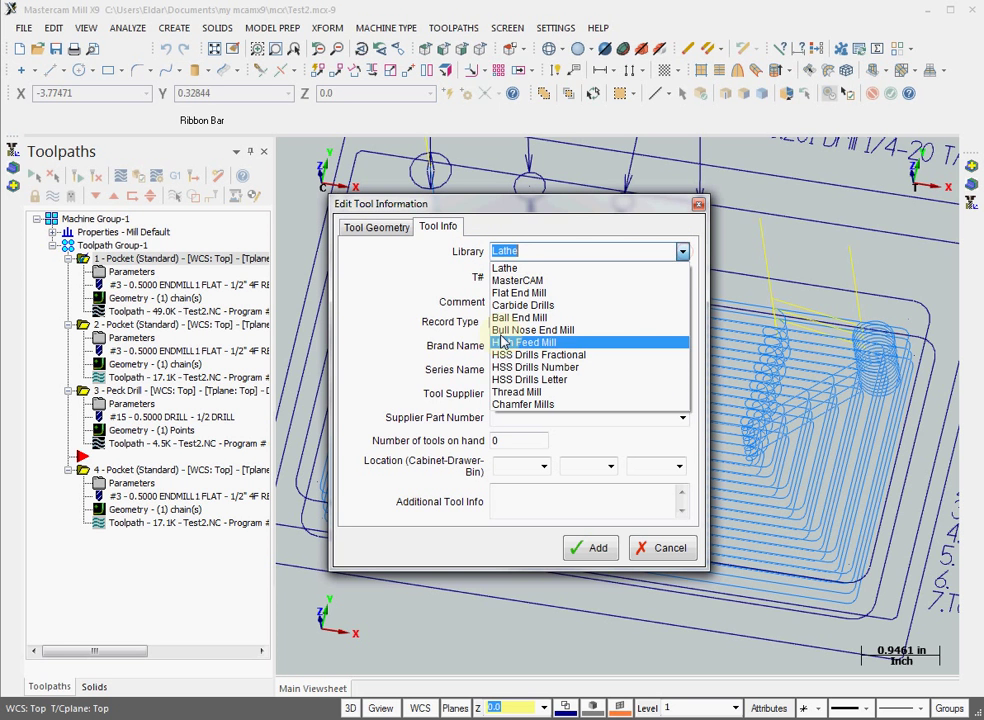
{"action": "left_click", "coordinate": [538, 282]}
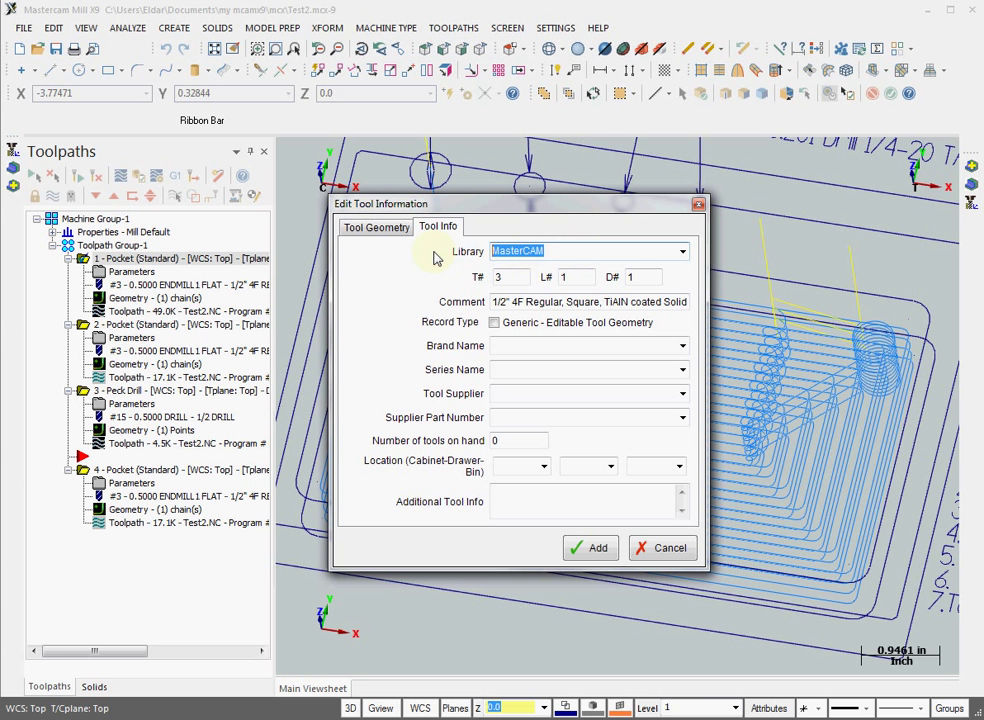
{"action": "type", "text": "FFFFF"}
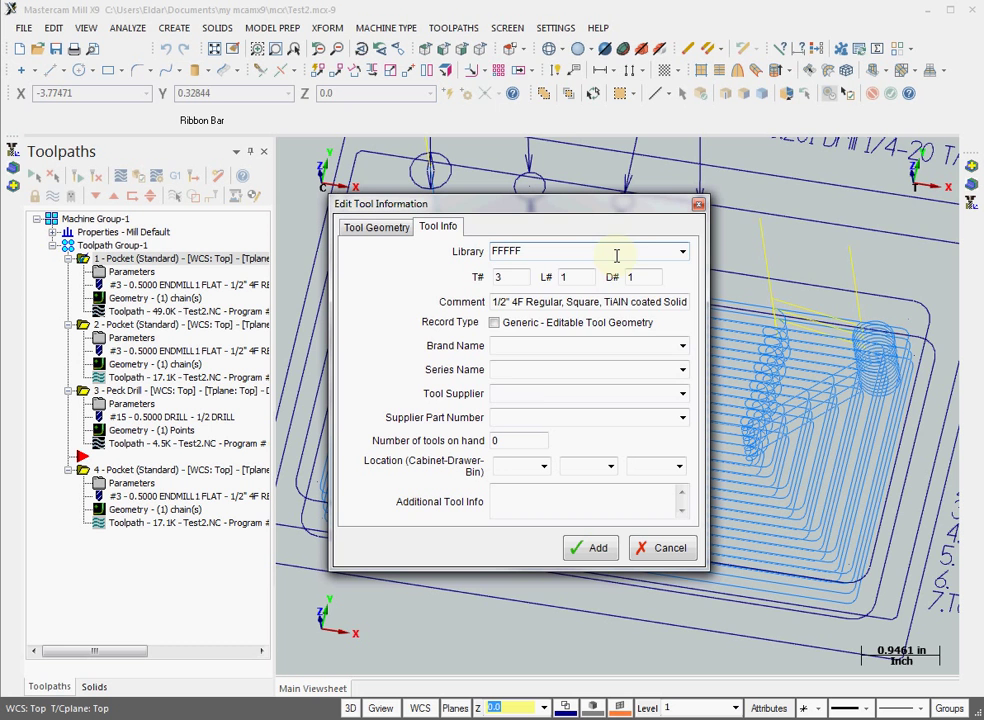
{"action": "left_click", "coordinate": [682, 253]}
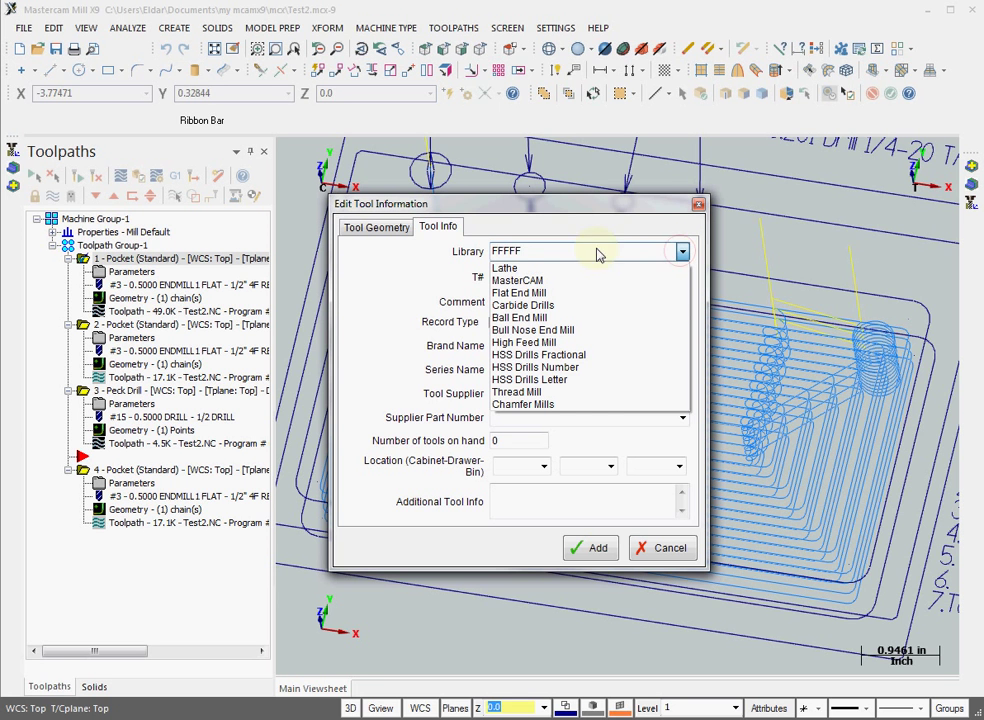
{"action": "left_click", "coordinate": [537, 285]}
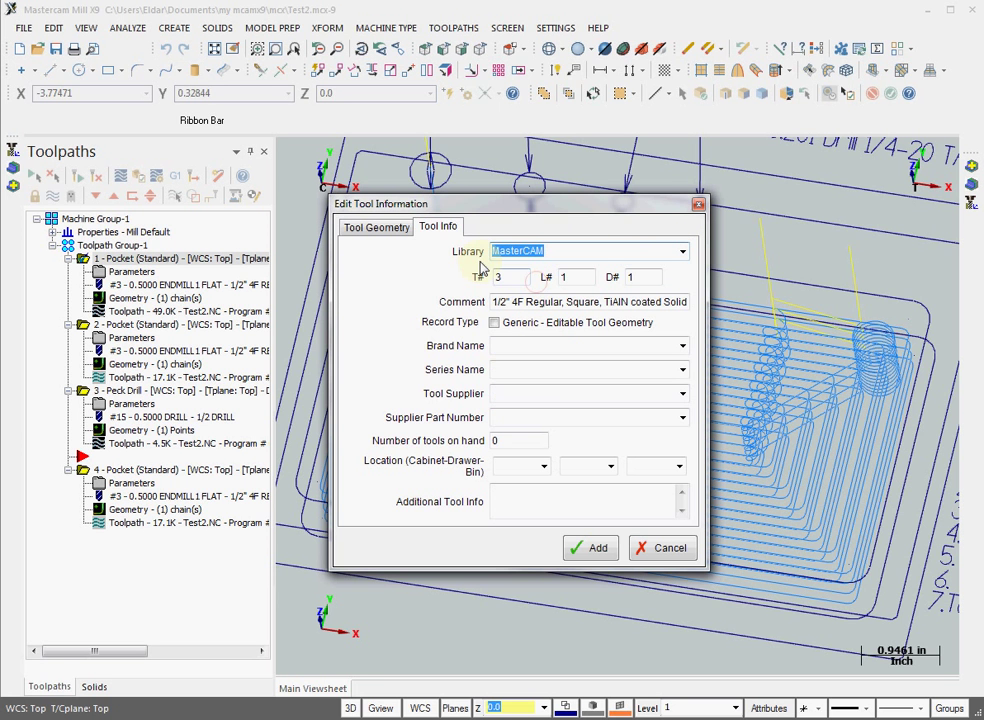
- Keep tool number 3 and restore the original endmill description comment
{"action": "double_click", "coordinate": [510, 278]}
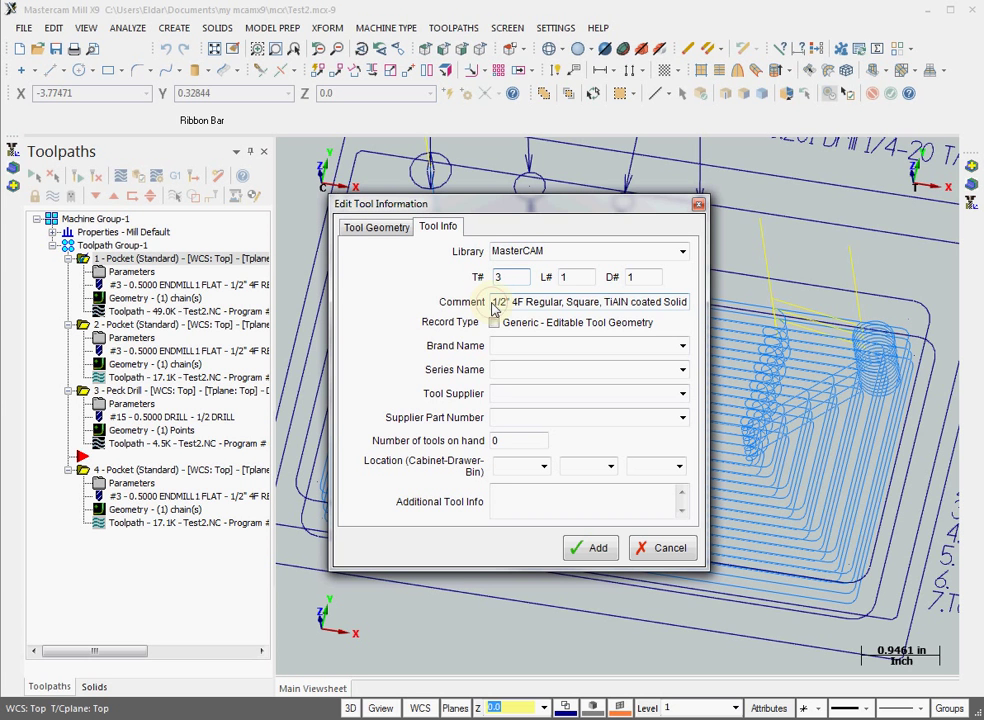
{"action": "left_click_drag", "start_coordinate": [491, 306], "coordinate": [686, 302]}
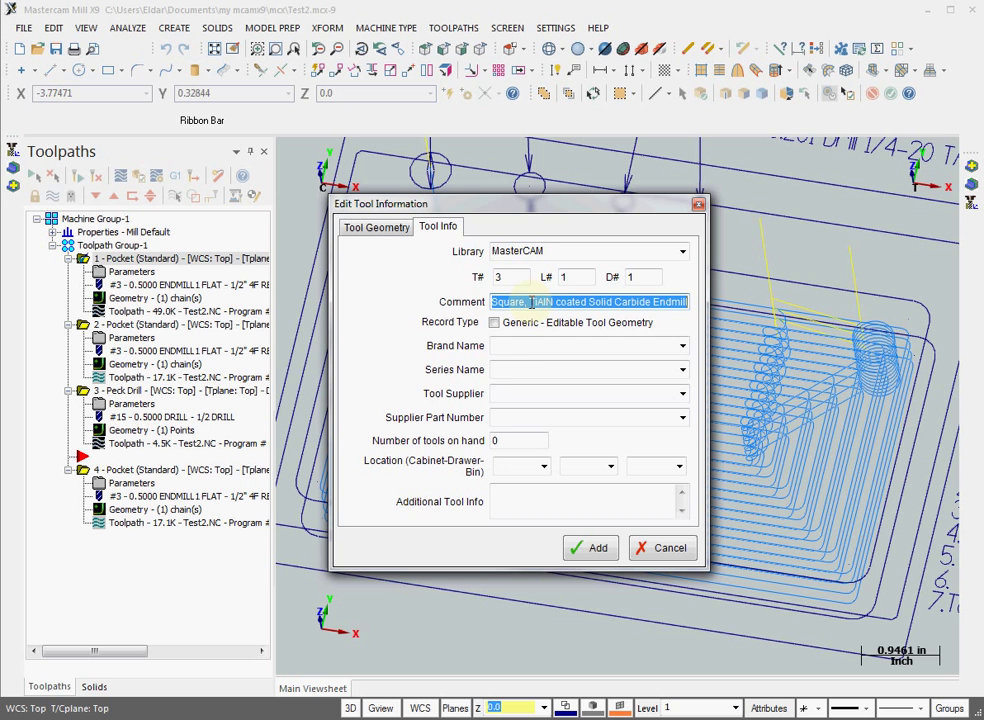
{"action": "left_click", "coordinate": [505, 302]}
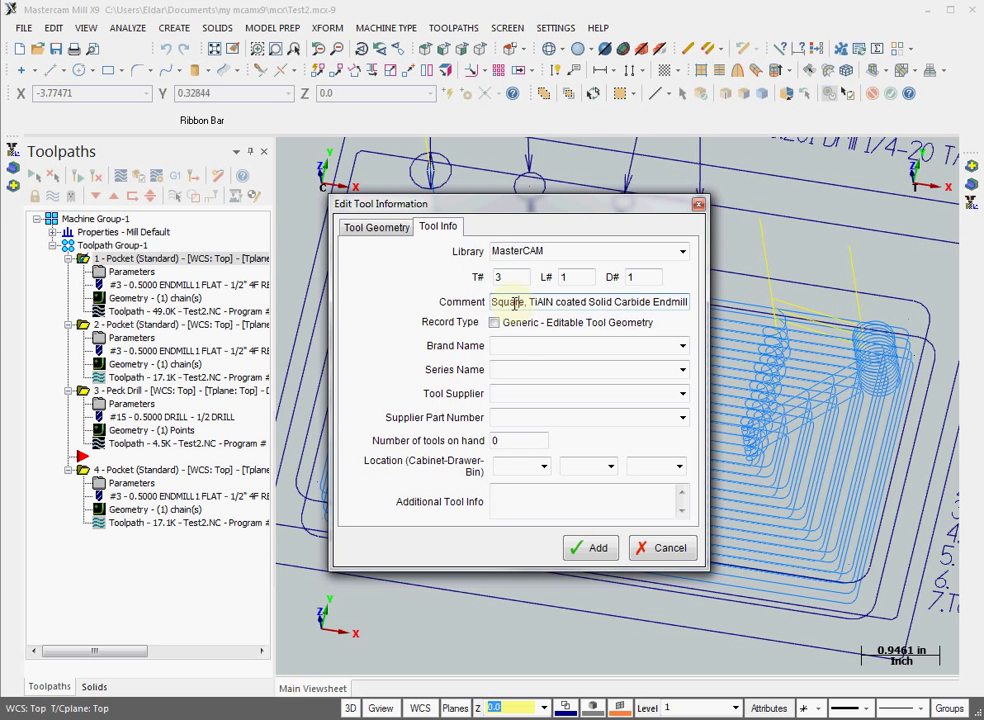
{"action": "key", "text": "ctrl+a"}
{"action": "key", "text": "Delete"}
{"action": "key", "text": "ctrl+v"}
{"action": "left_click", "coordinate": [508, 344]}
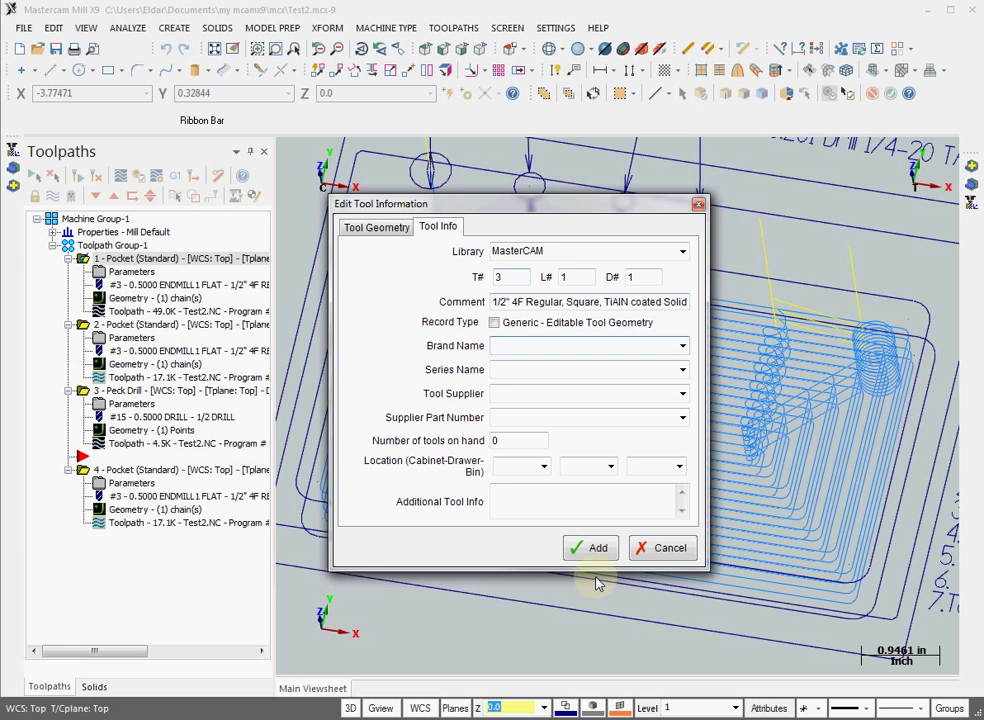
- Add the carbide endmill with Rough operation cut data and a Rough Pocket note to the database
{"action": "left_click", "coordinate": [597, 551]}
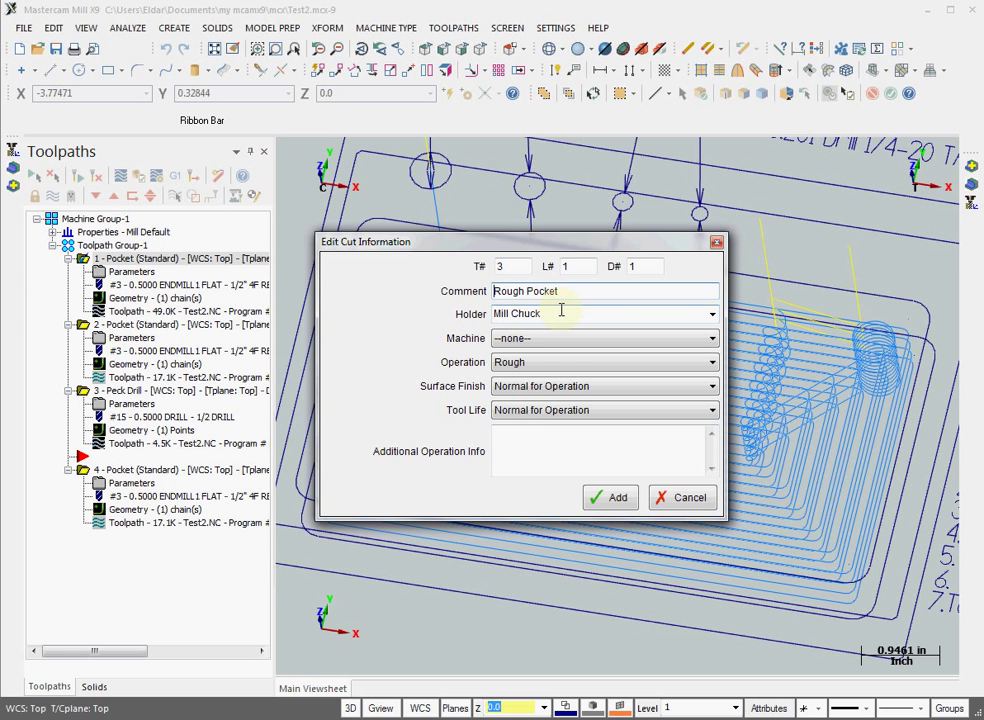
{"action": "left_click", "coordinate": [519, 345]}
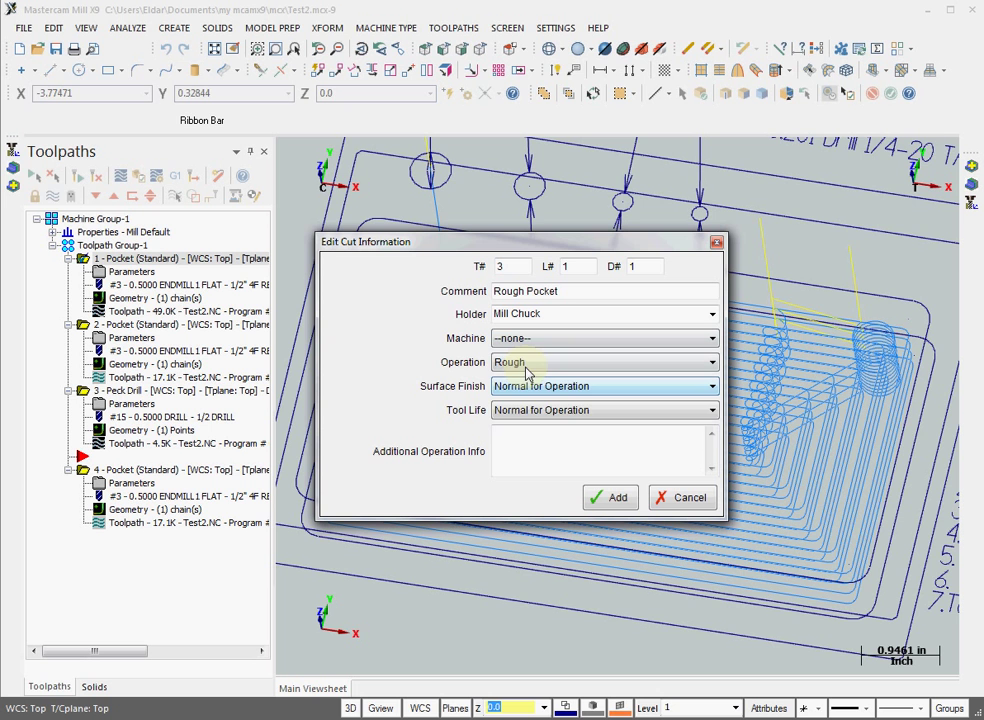
{"action": "left_click", "coordinate": [530, 366]}
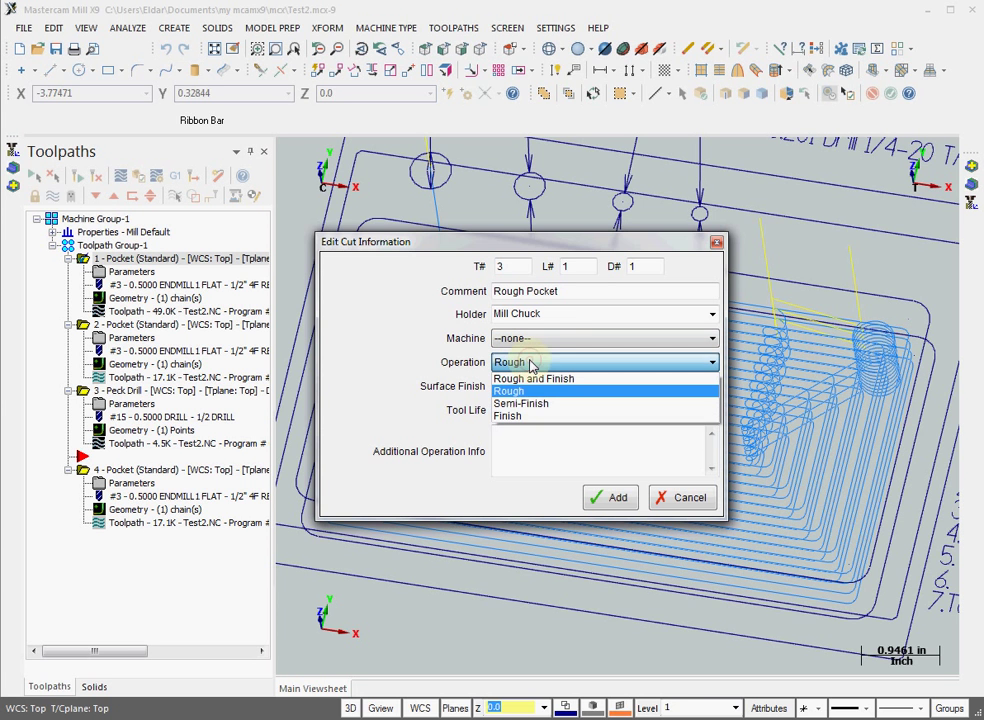
{"action": "left_click", "coordinate": [524, 396]}
{"action": "type", "text": "Pocket we run all the time"}
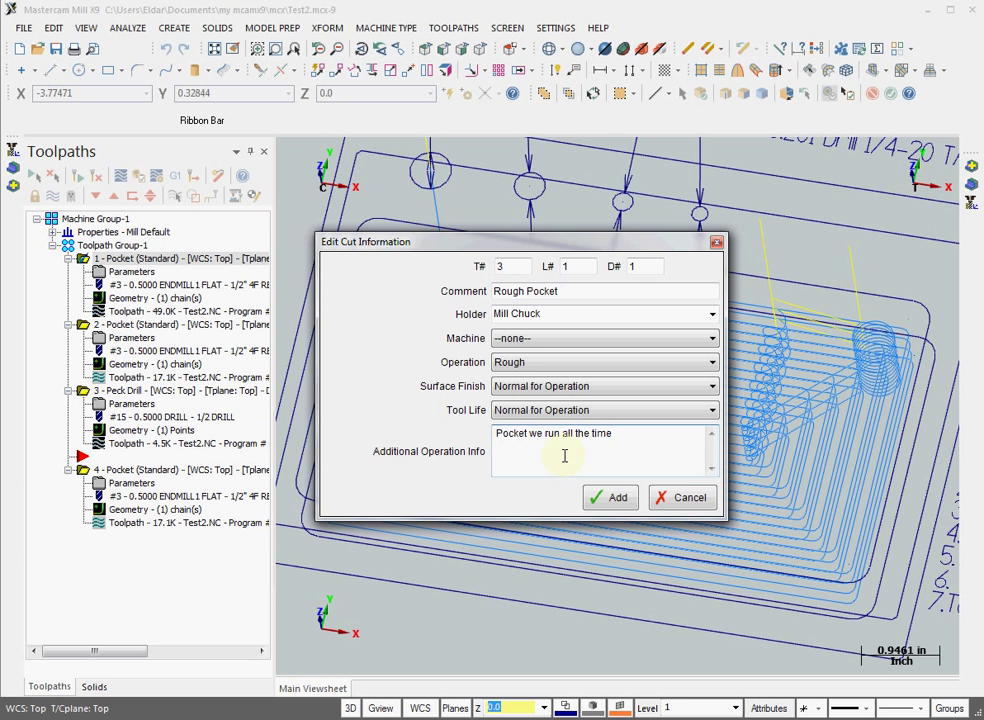
{"action": "left_click", "coordinate": [607, 498]}
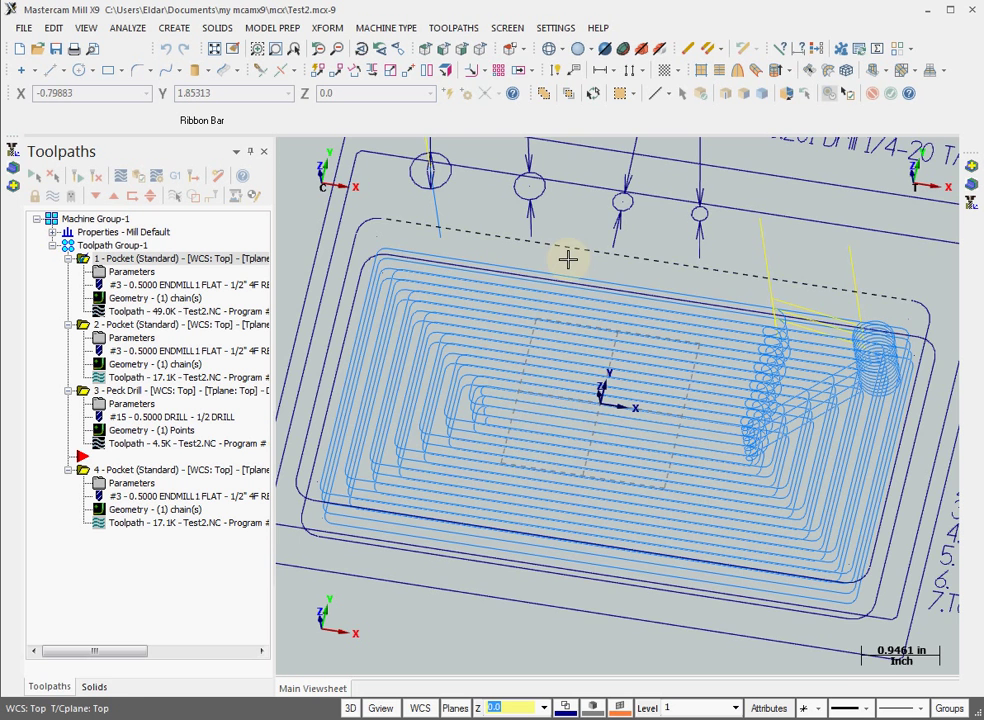
{"action": "scroll", "coordinate": [566, 240], "scroll_direction": "down", "scroll_amount": 2}
{"action": "scroll", "coordinate": [566, 240], "scroll_direction": "down", "scroll_amount": 1}
- Draw a rectangle in the empty space below the existing part
{"action": "scroll", "coordinate": [580, 213], "scroll_direction": "down", "scroll_amount": 1}
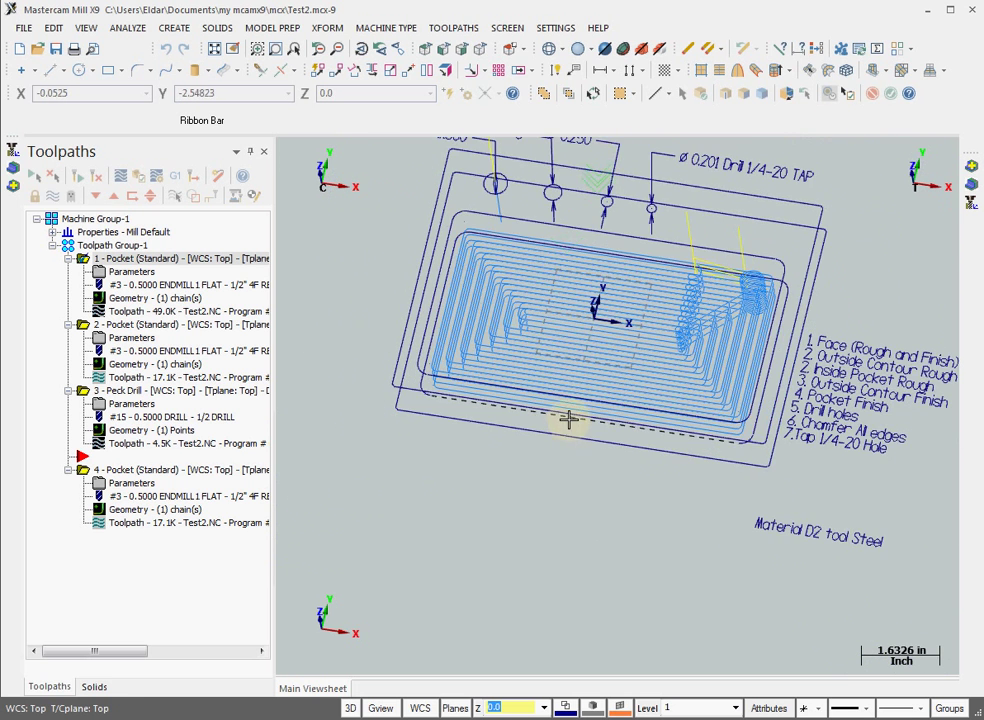
{"action": "mouse_move", "coordinate": [580, 454]}
{"action": "middle_mouse_down"}
{"action": "mouse_move", "coordinate": [619, 391]}
{"action": "mouse_move", "coordinate": [598, 423]}
{"action": "middle_mouse_up"}
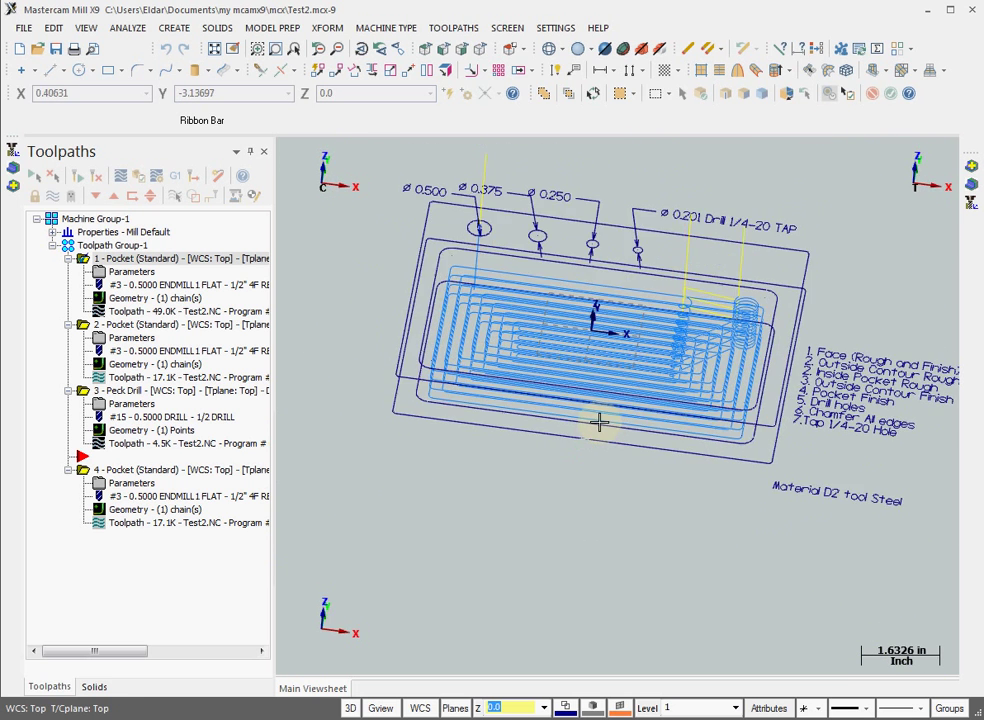
{"action": "left_click", "coordinate": [113, 73]}
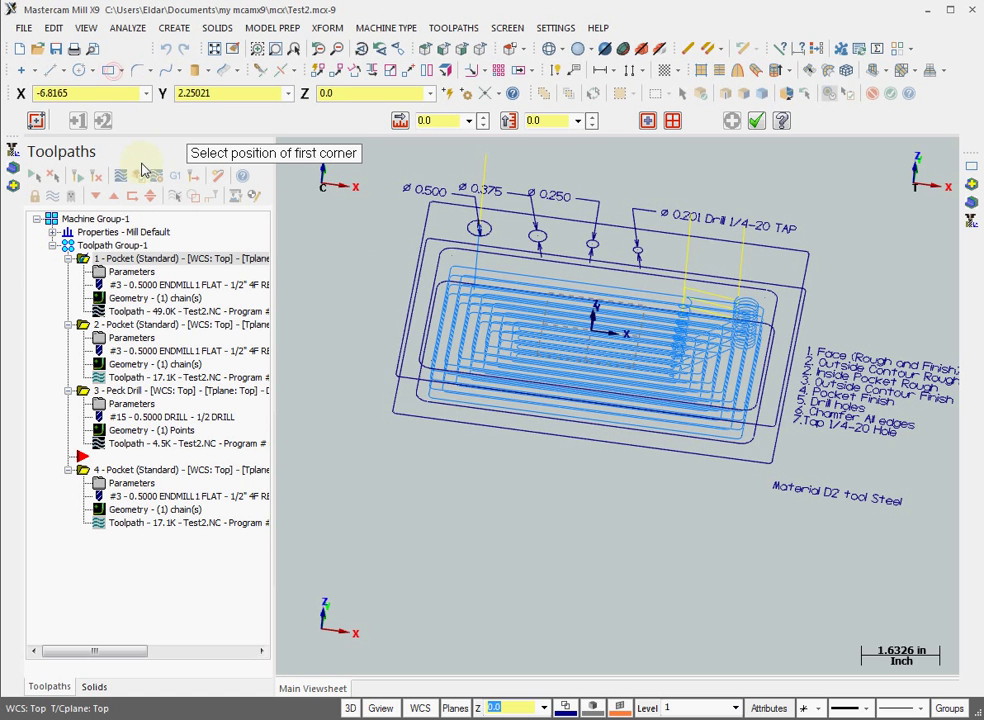
{"action": "left_click", "coordinate": [443, 464]}
{"action": "left_click", "coordinate": [700, 632]}
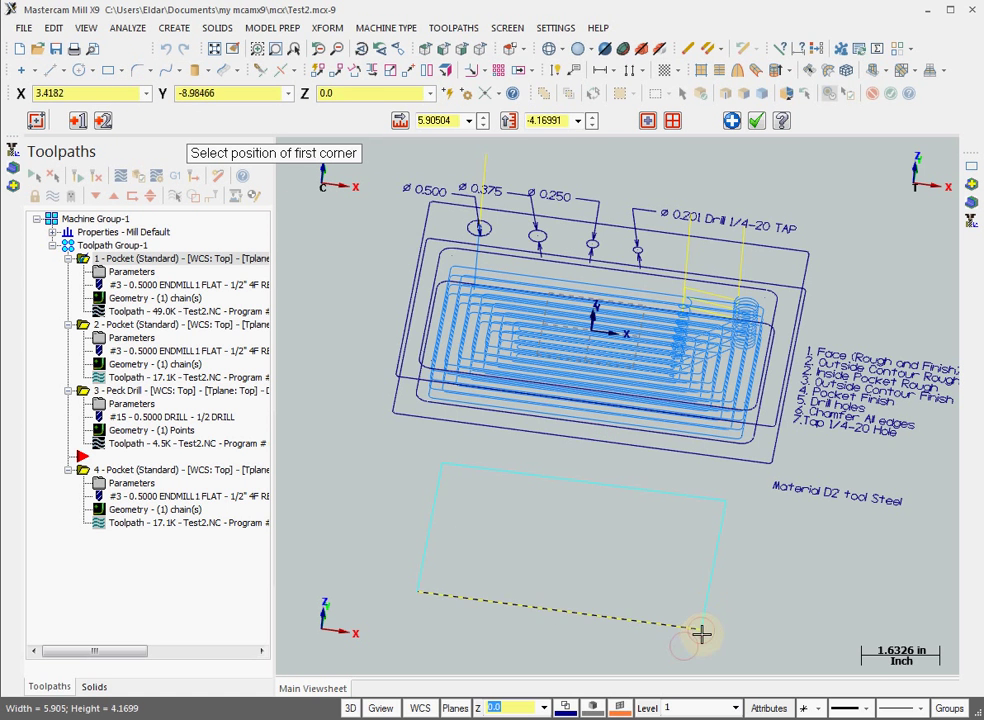
{"action": "left_click", "coordinate": [756, 121]}
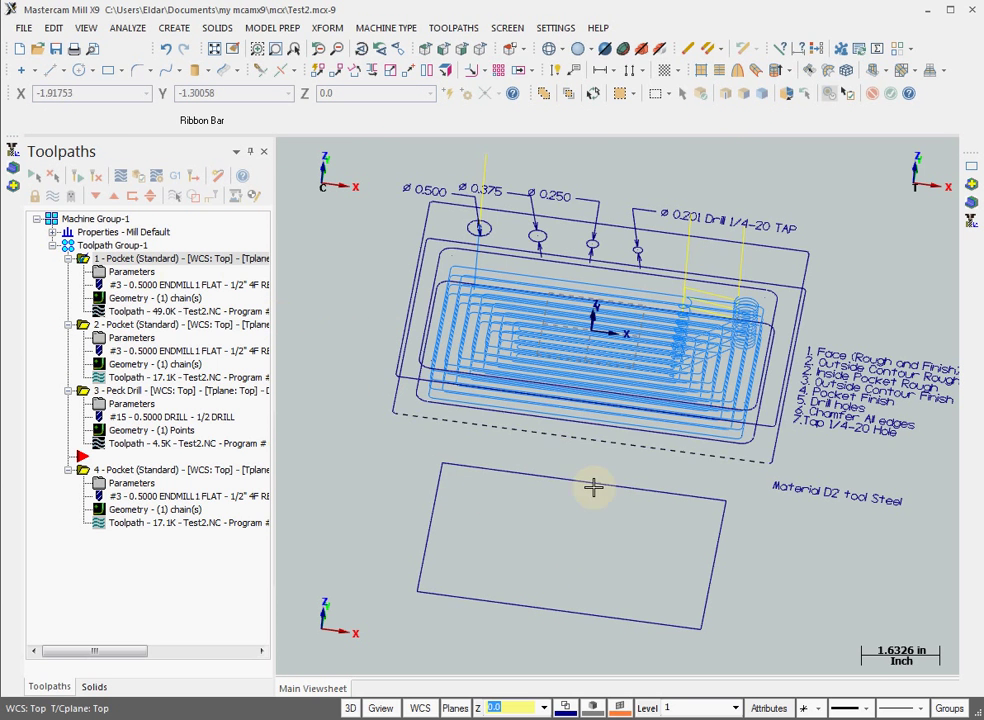
- Open the toolpath operations Import dialog and cancel it without importing
{"action": "right_click", "coordinate": [100, 551]}
{"action": "left_click", "coordinate": [132, 411]}
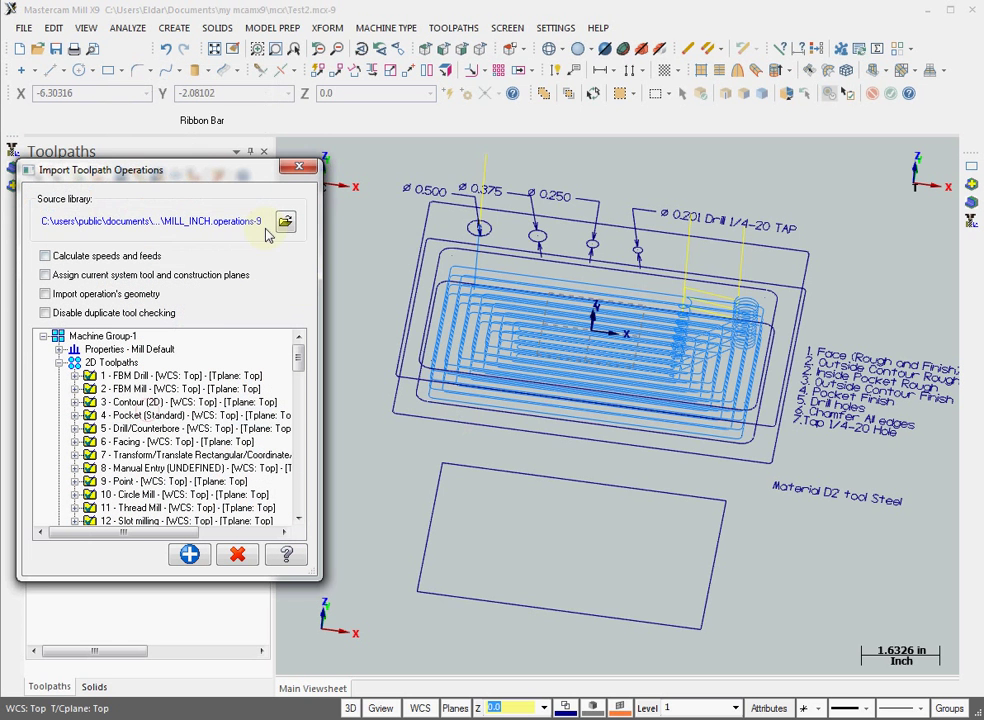
{"action": "left_click", "coordinate": [296, 167]}
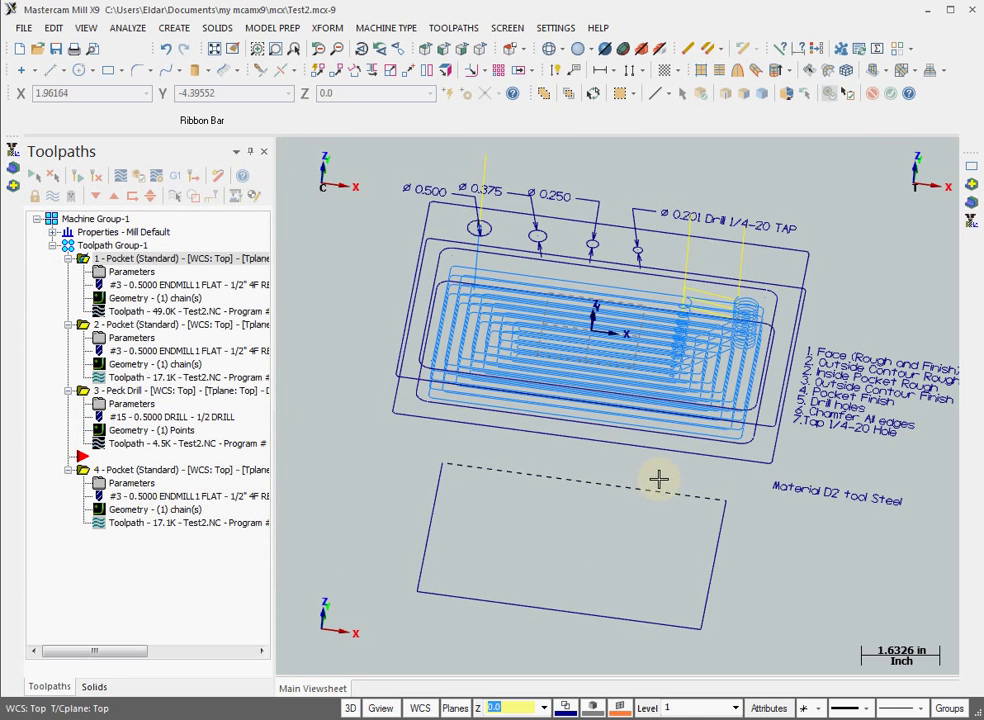
- Create pocket operation 5 on the new rectangle with the half-inch endmill
{"action": "left_click", "coordinate": [453, 27]}
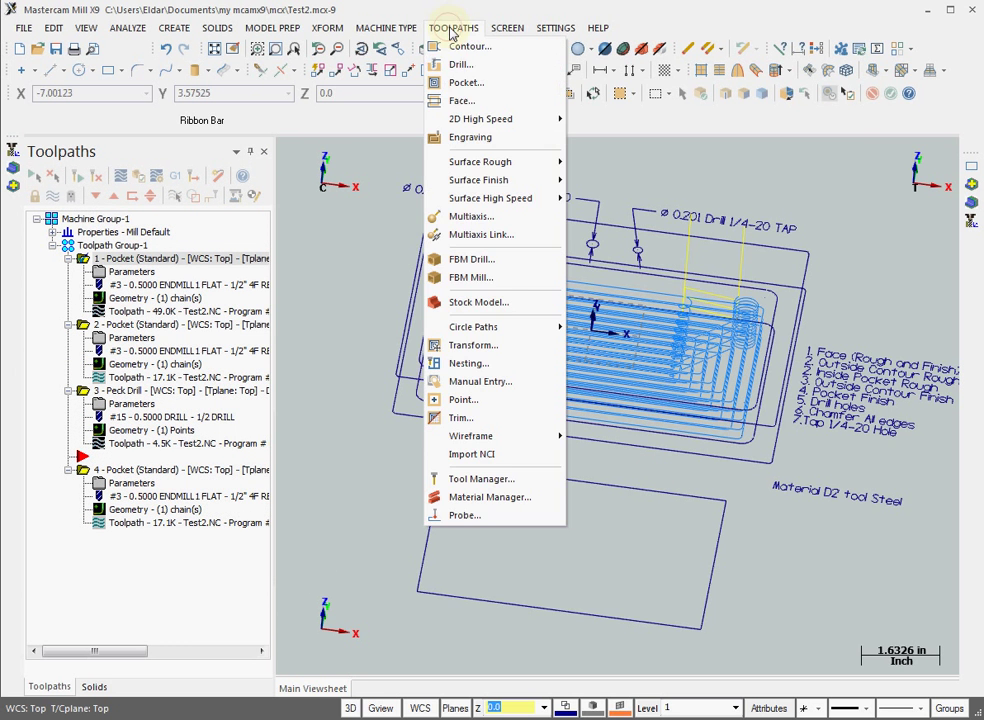
{"action": "left_click", "coordinate": [465, 81]}
{"action": "left_click", "coordinate": [684, 495]}
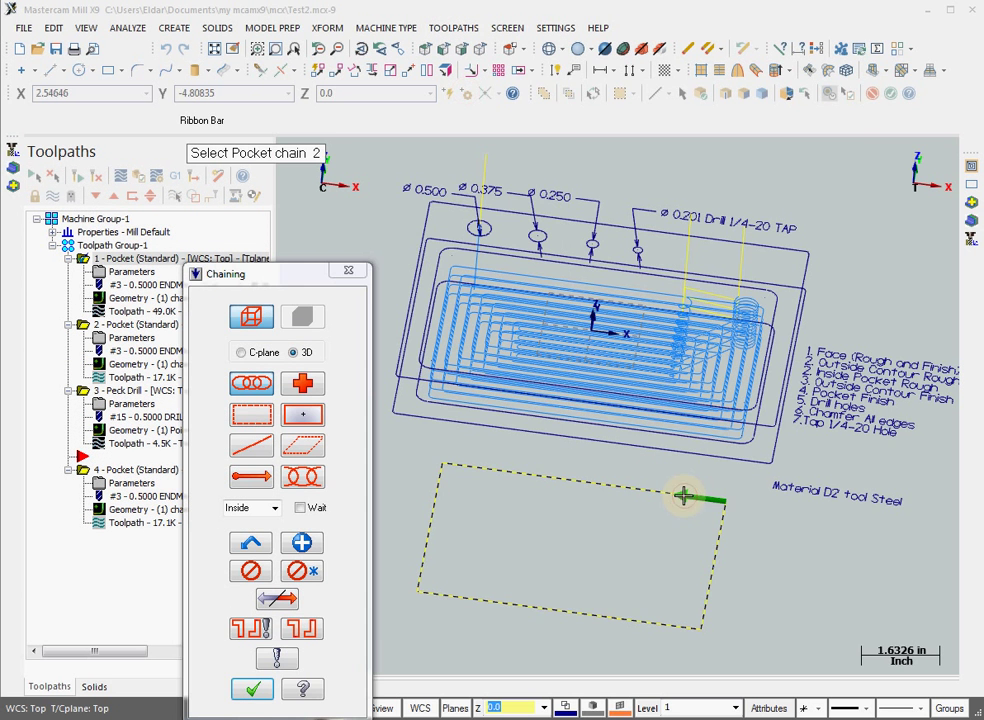
{"action": "left_click", "coordinate": [252, 689]}
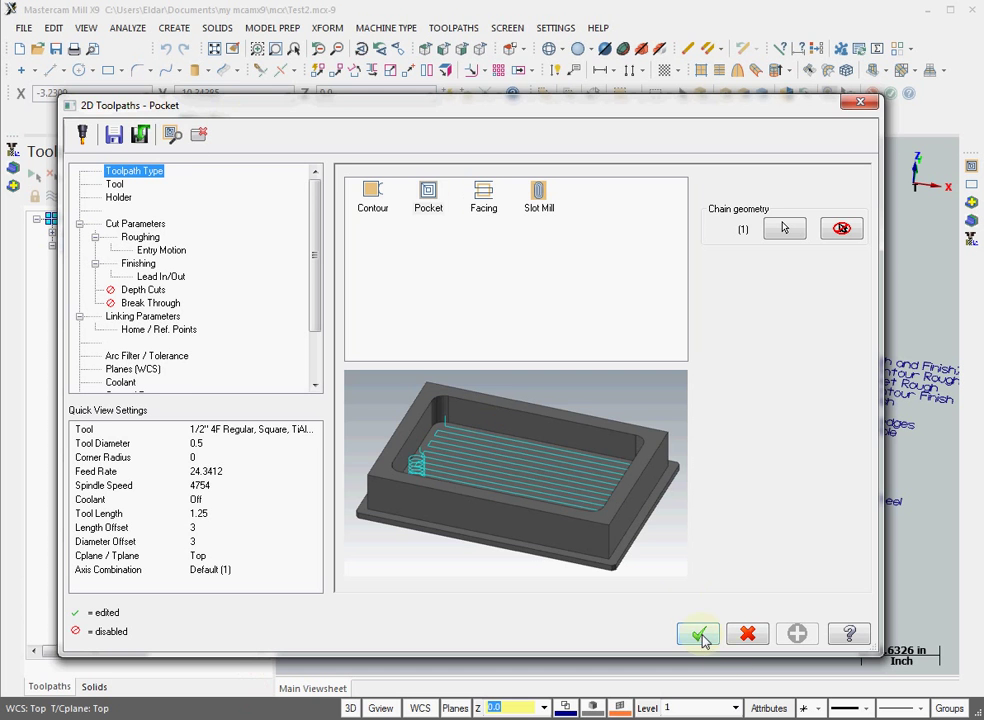
{"action": "left_click", "coordinate": [699, 634]}
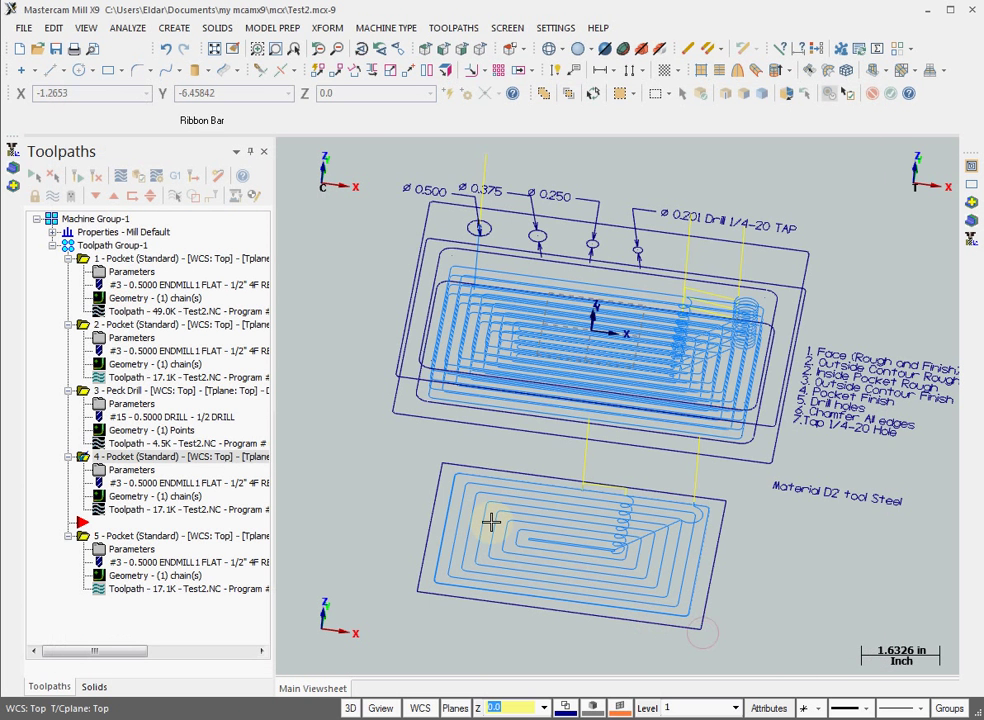
- Apply HSMAdvisor's Rough Pocket tool and cut parameters to pocket operation 4
{"action": "left_click", "coordinate": [101, 458]}
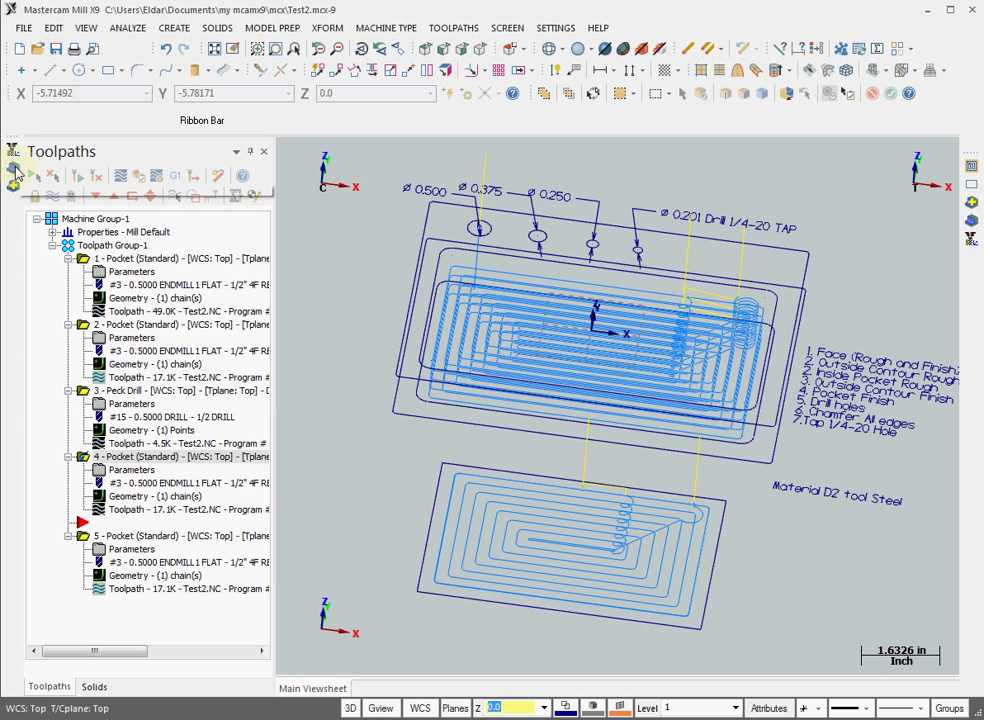
{"action": "left_click", "coordinate": [17, 172]}
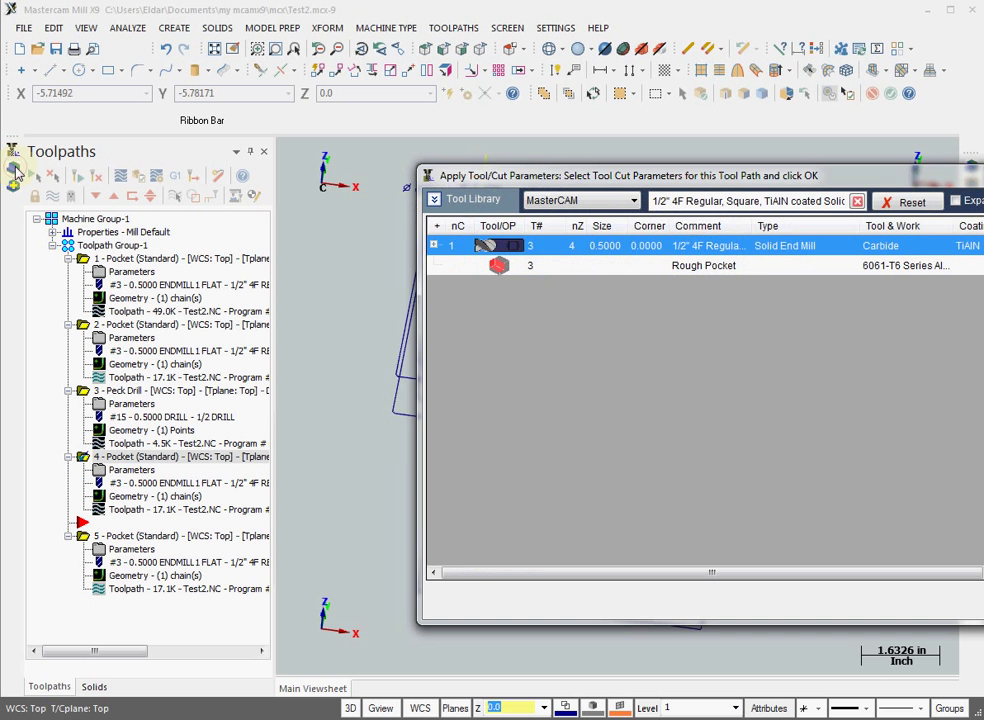
{"action": "left_click", "coordinate": [757, 264]}
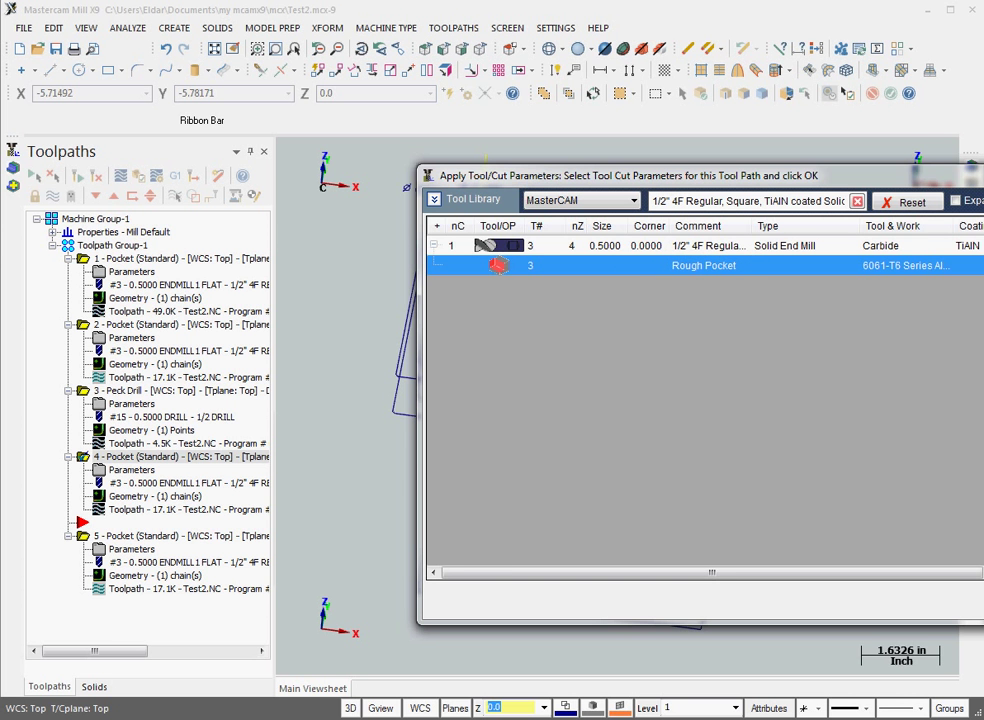
{"action": "key", "text": "Return"}
{"action": "mouse_move", "coordinate": [406, 555]}
{"action": "middle_mouse_down"}
{"action": "mouse_move", "coordinate": [536, 542]}
{"action": "mouse_move", "coordinate": [532, 527]}
{"action": "middle_mouse_up"}
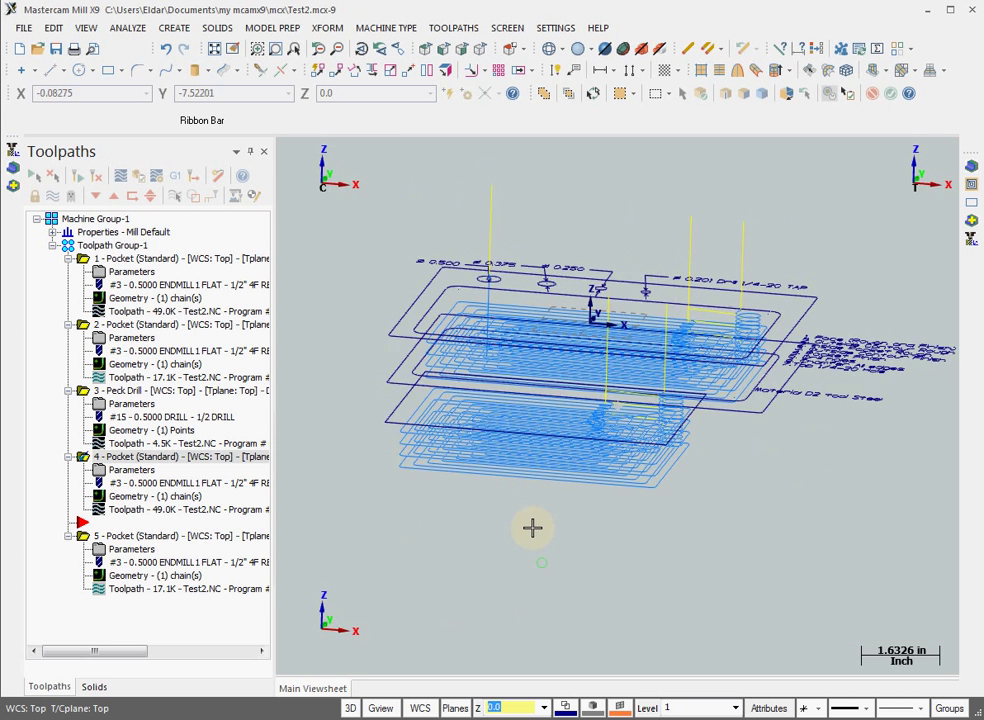
{"action": "scroll", "coordinate": [560, 520], "scroll_direction": "up", "scroll_amount": 1}
{"action": "scroll", "coordinate": [622, 507], "scroll_direction": "up", "scroll_amount": 1}
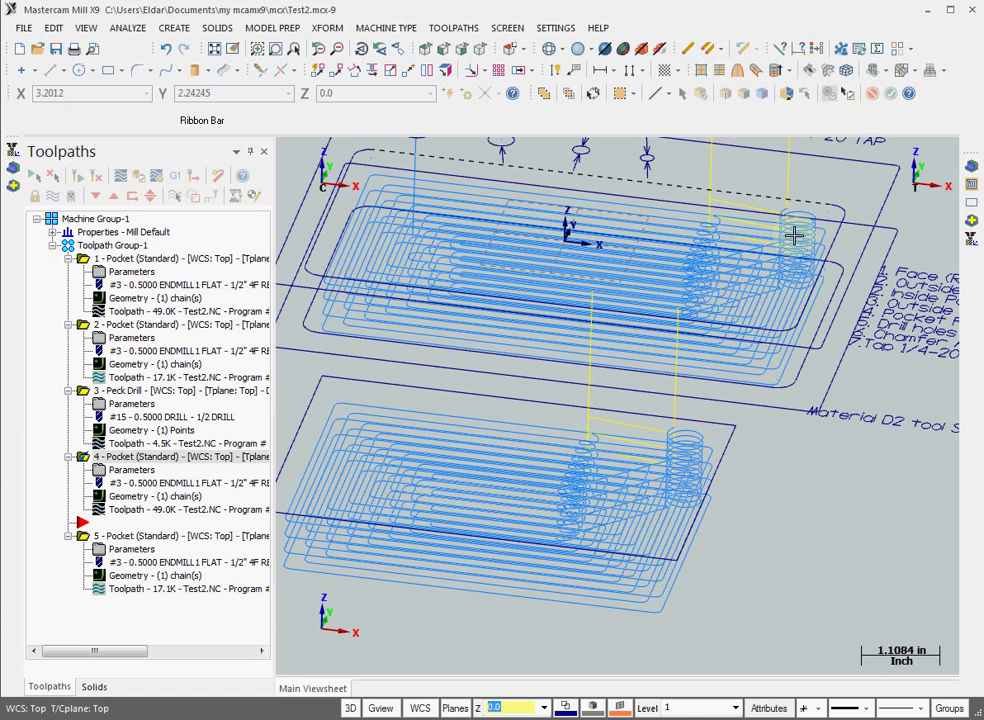
{"action": "left_click", "coordinate": [833, 321]}
{"action": "scroll", "coordinate": [841, 334], "scroll_direction": "down", "scroll_amount": 1}
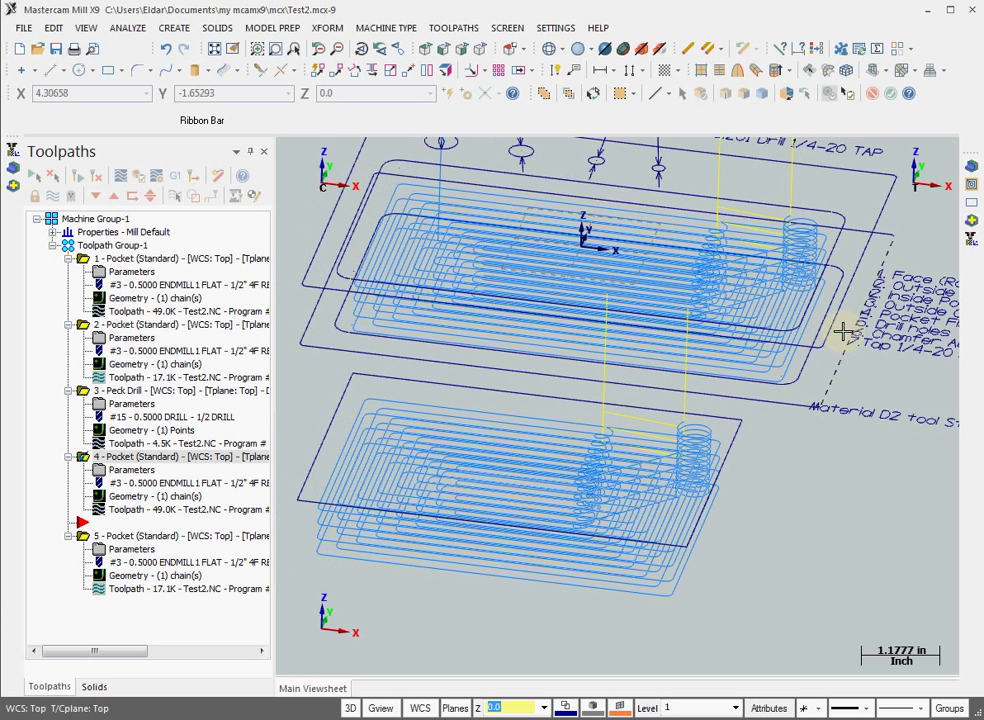
{"action": "left_click", "coordinate": [668, 441]}
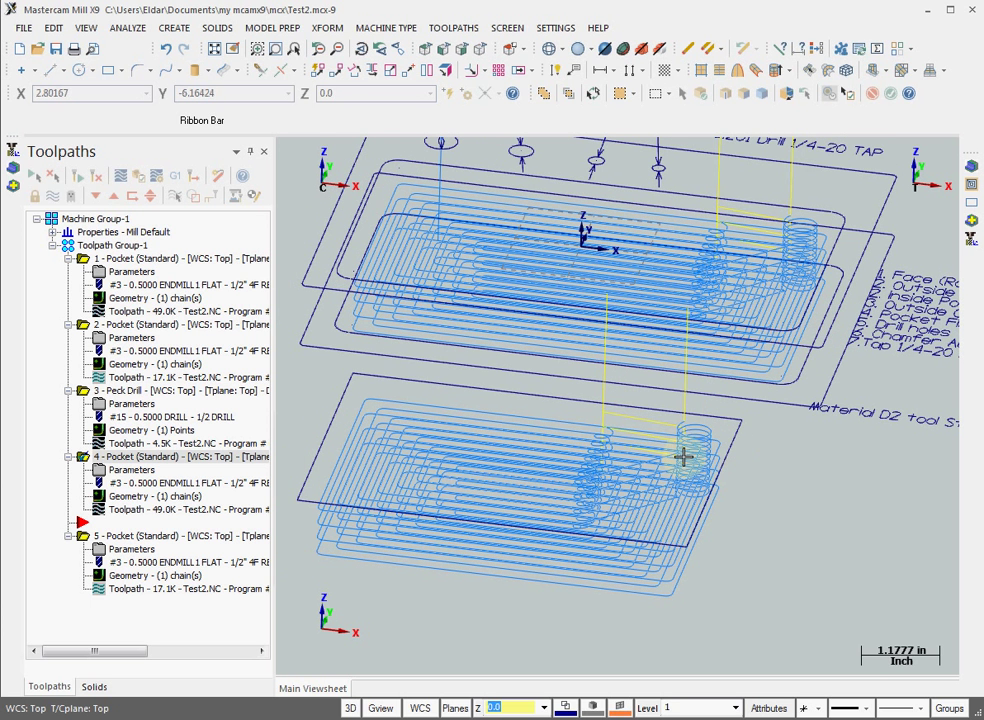
{"action": "left_click", "coordinate": [327, 456]}
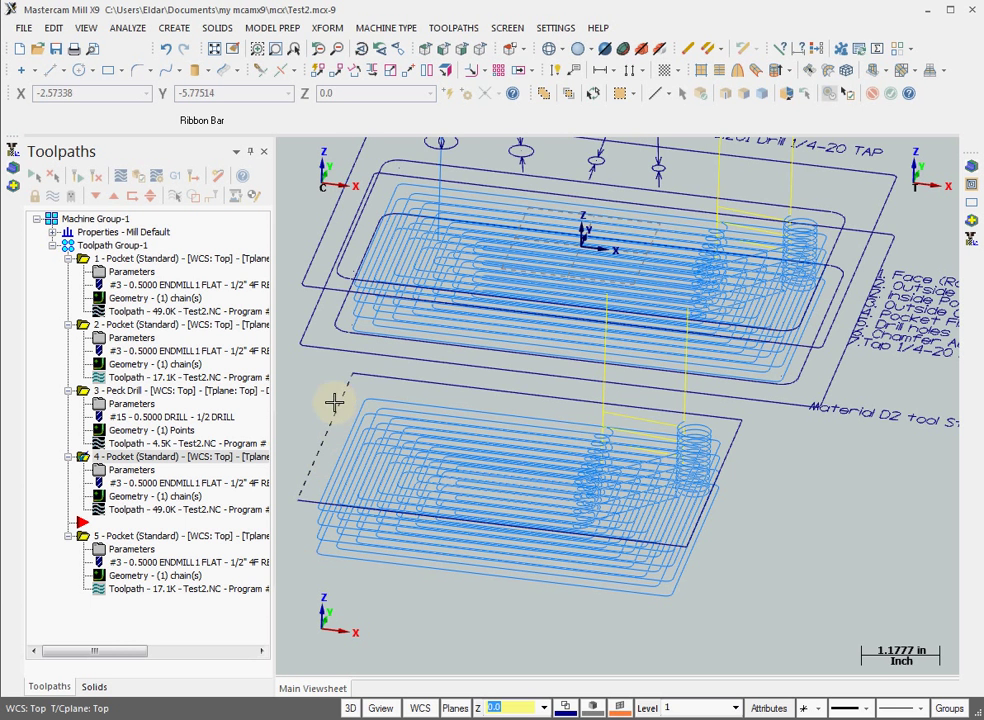
{"action": "left_click", "coordinate": [692, 420]}
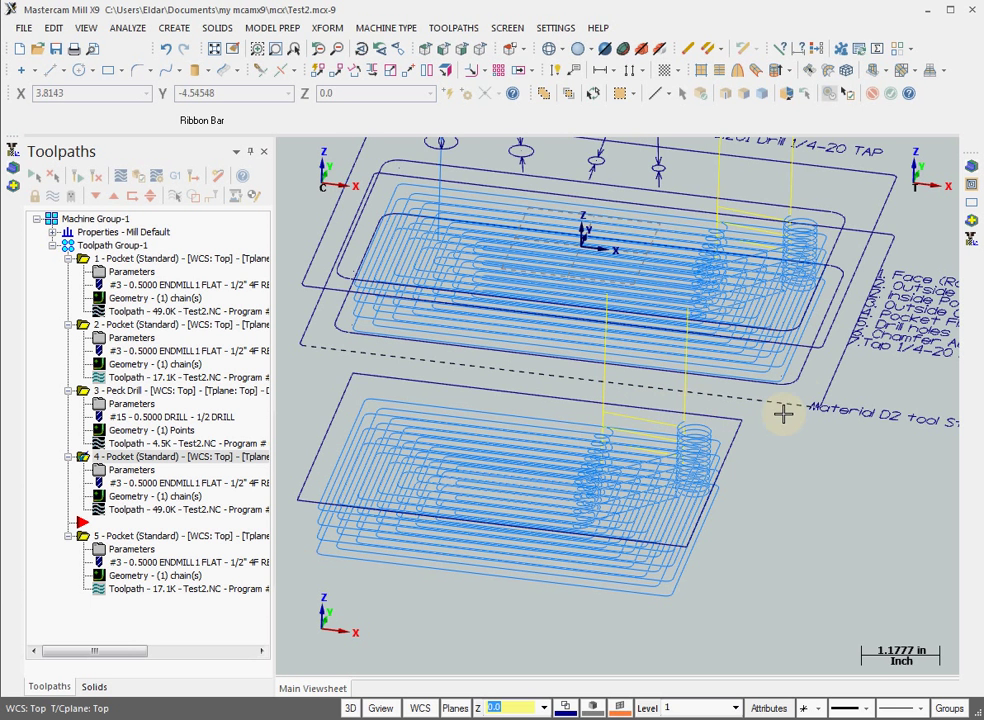
{"action": "scroll", "coordinate": [782, 411], "scroll_direction": "down", "scroll_amount": 1}
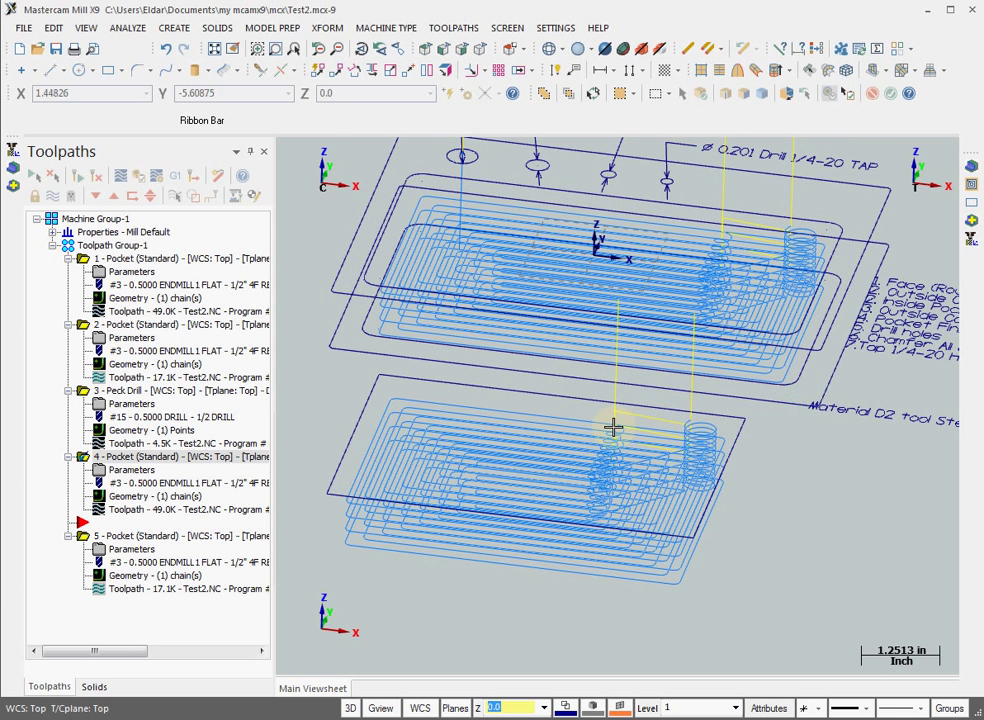
{"action": "left_click", "coordinate": [631, 365]}
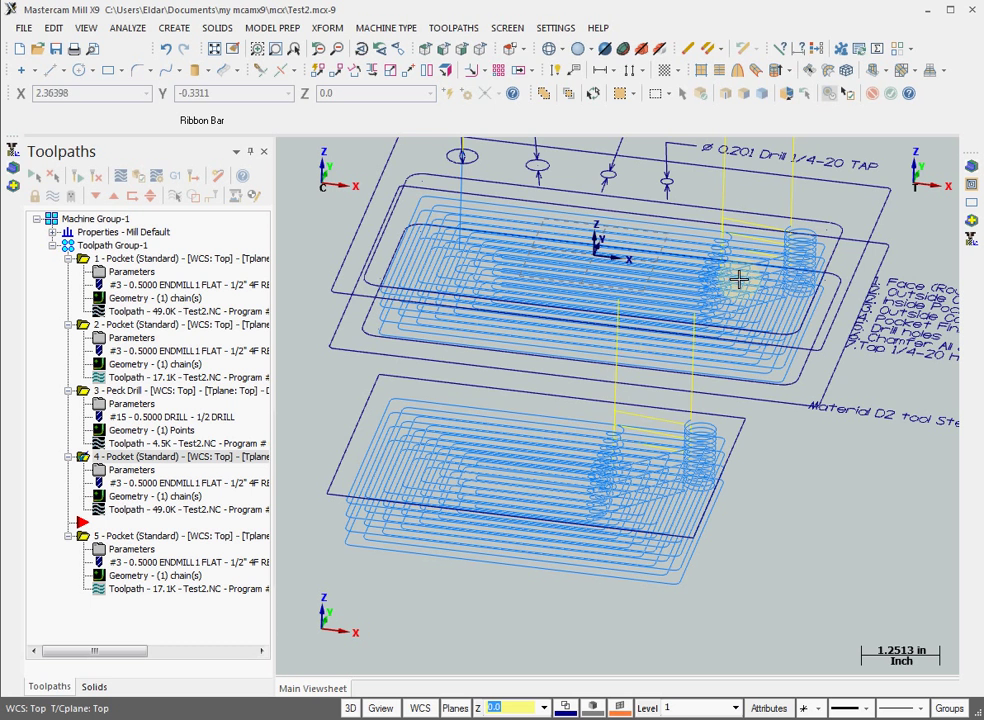
{"action": "left_click", "coordinate": [661, 437]}
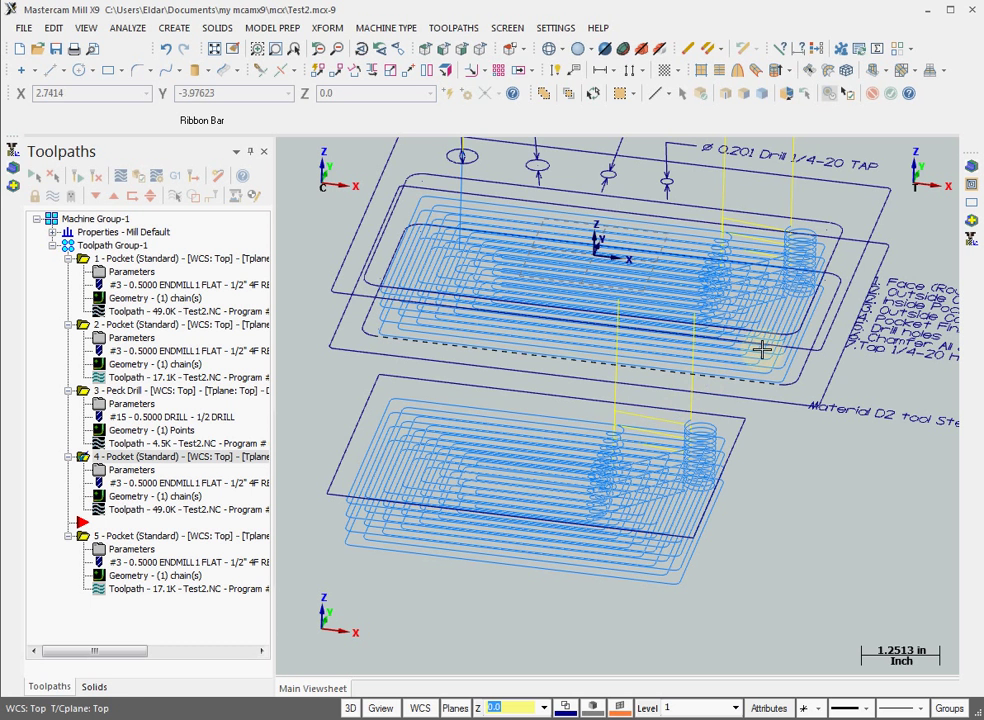
{"action": "left_click", "coordinate": [779, 245]}
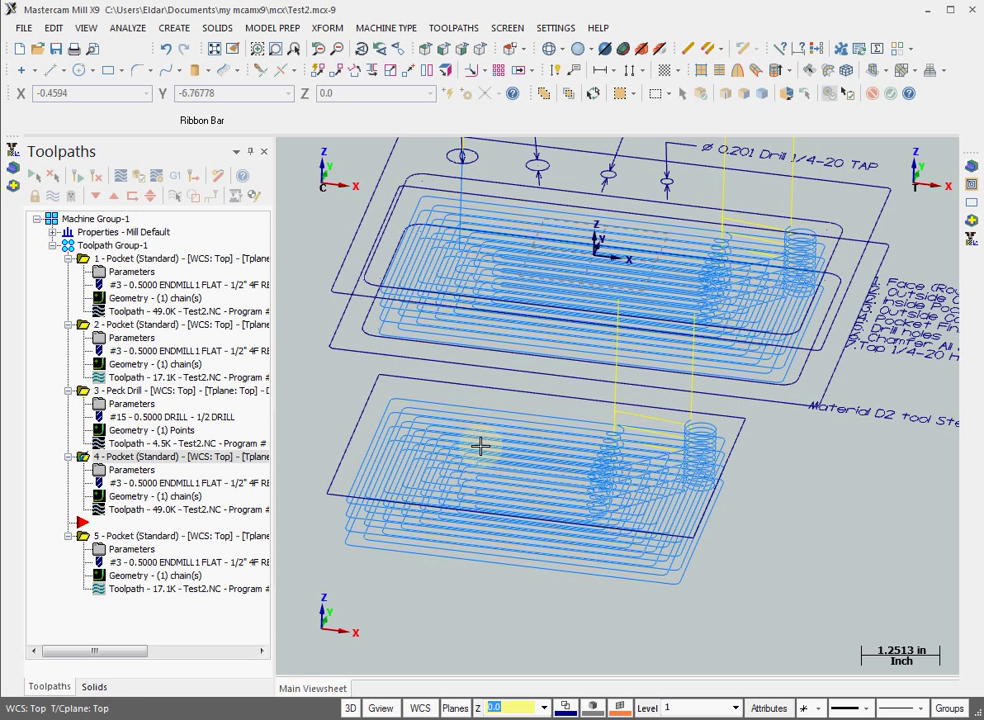
{"action": "left_click", "coordinate": [769, 271]}
{"action": "left_click", "coordinate": [808, 213]}
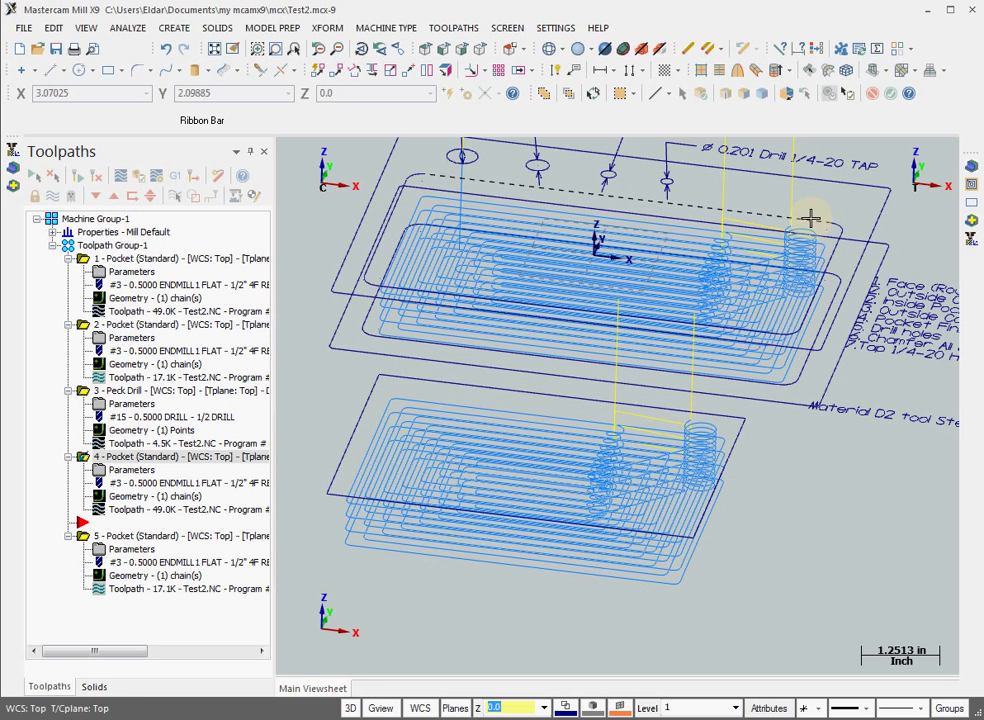
{"action": "left_click", "coordinate": [797, 377]}
{"action": "left_click", "coordinate": [731, 347]}
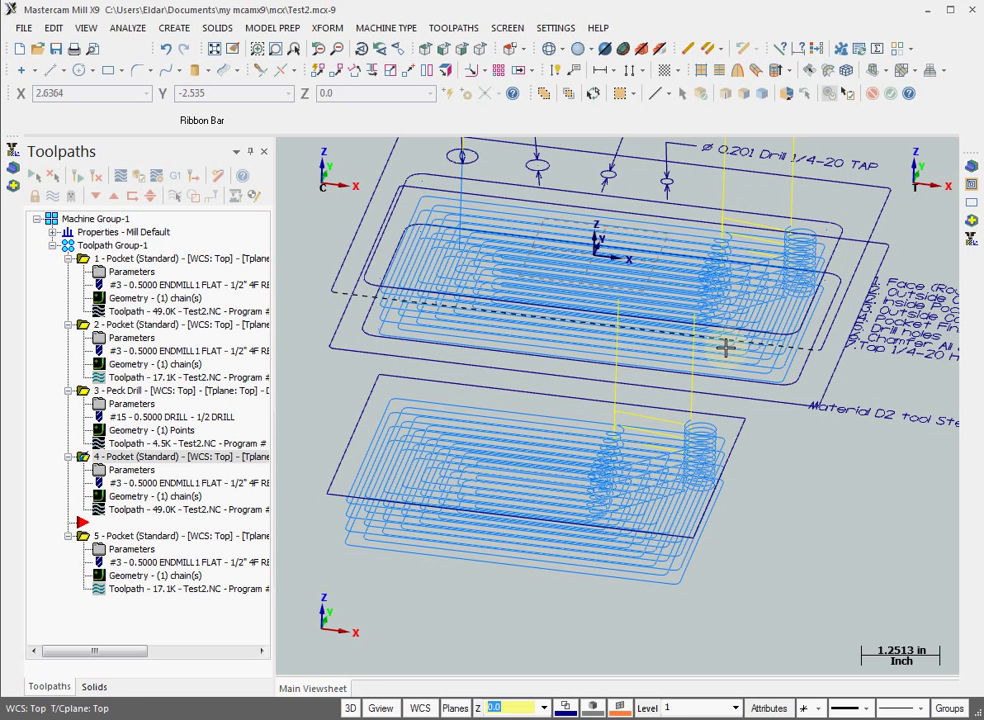
{"action": "left_click", "coordinate": [675, 393]}
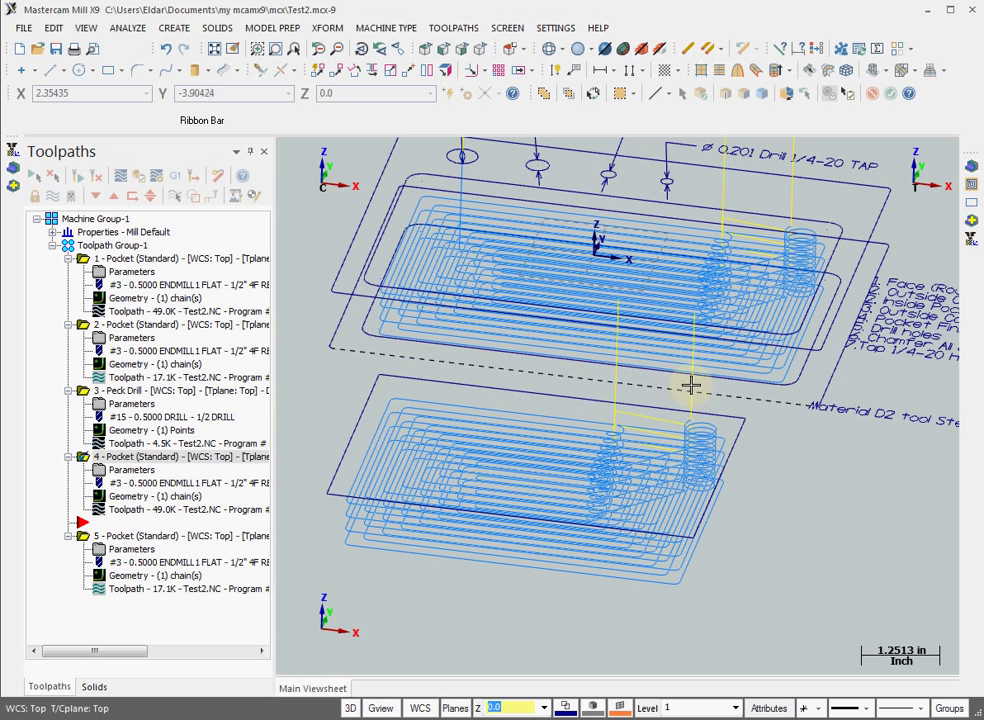
{"action": "left_click", "coordinate": [680, 393]}
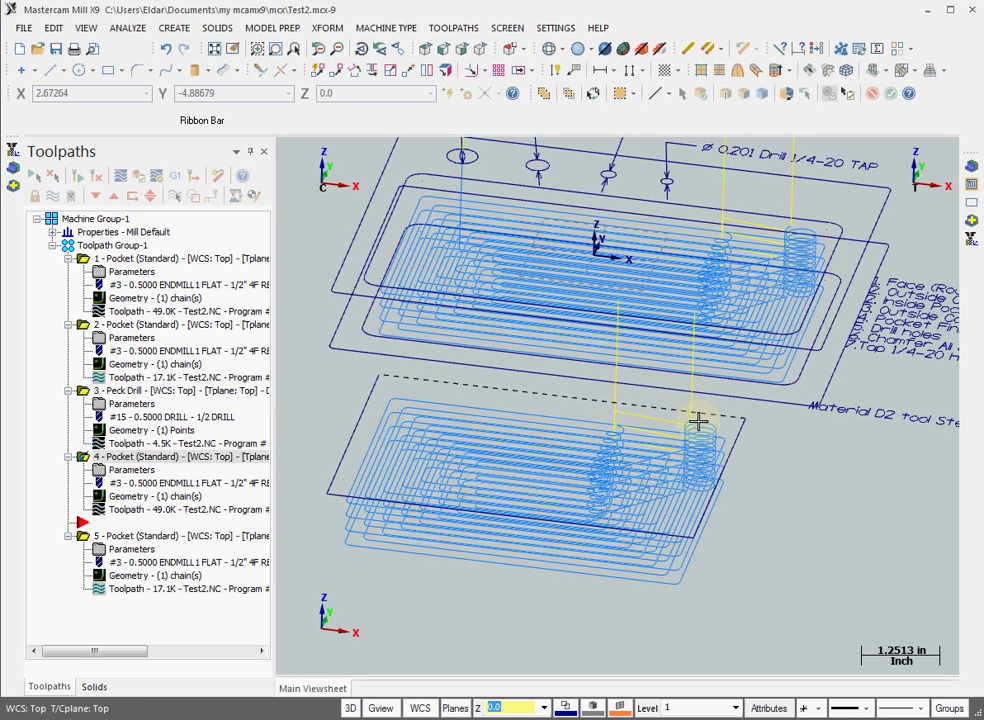